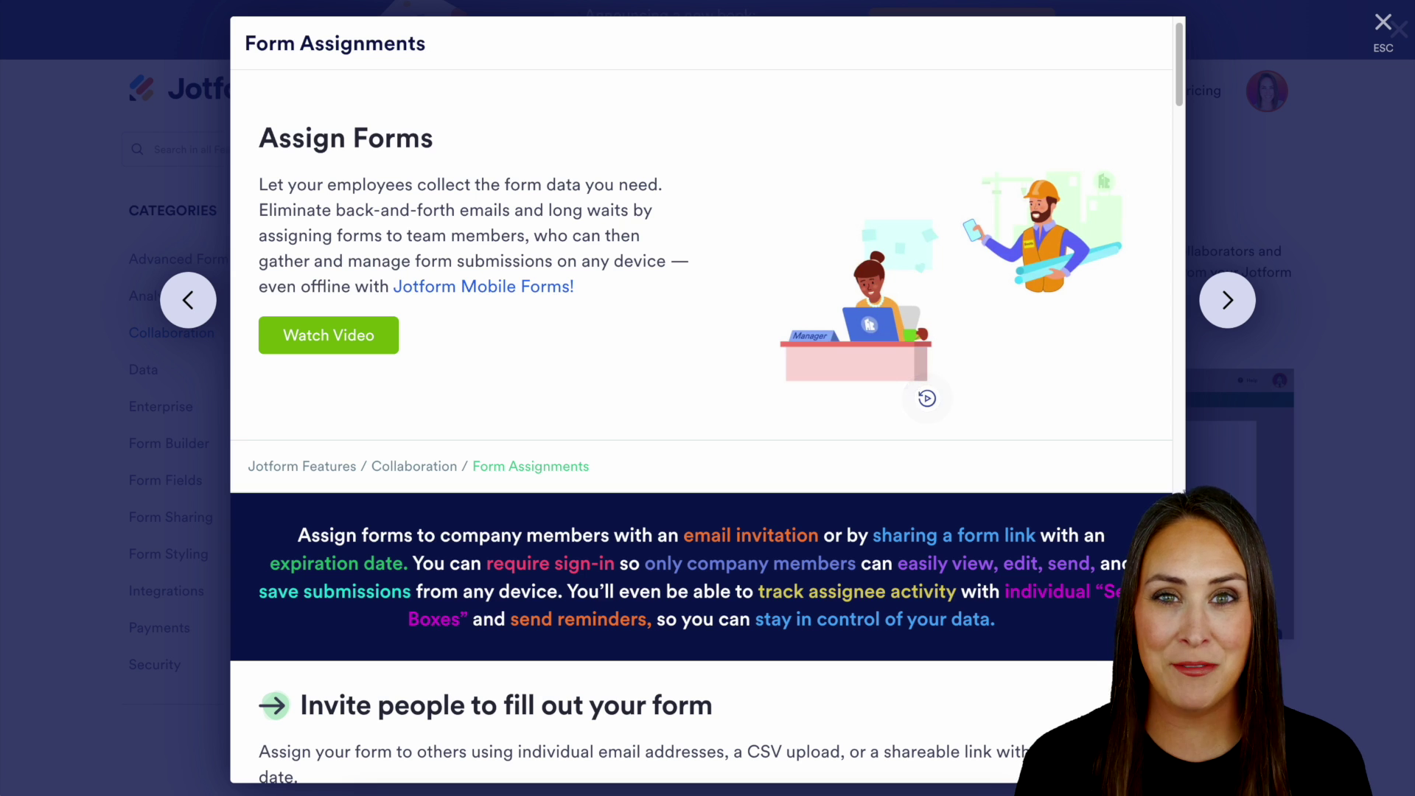
Scroll down and back up through the Form Assignments feature overview.
scroll(1061, 603, down, 12)
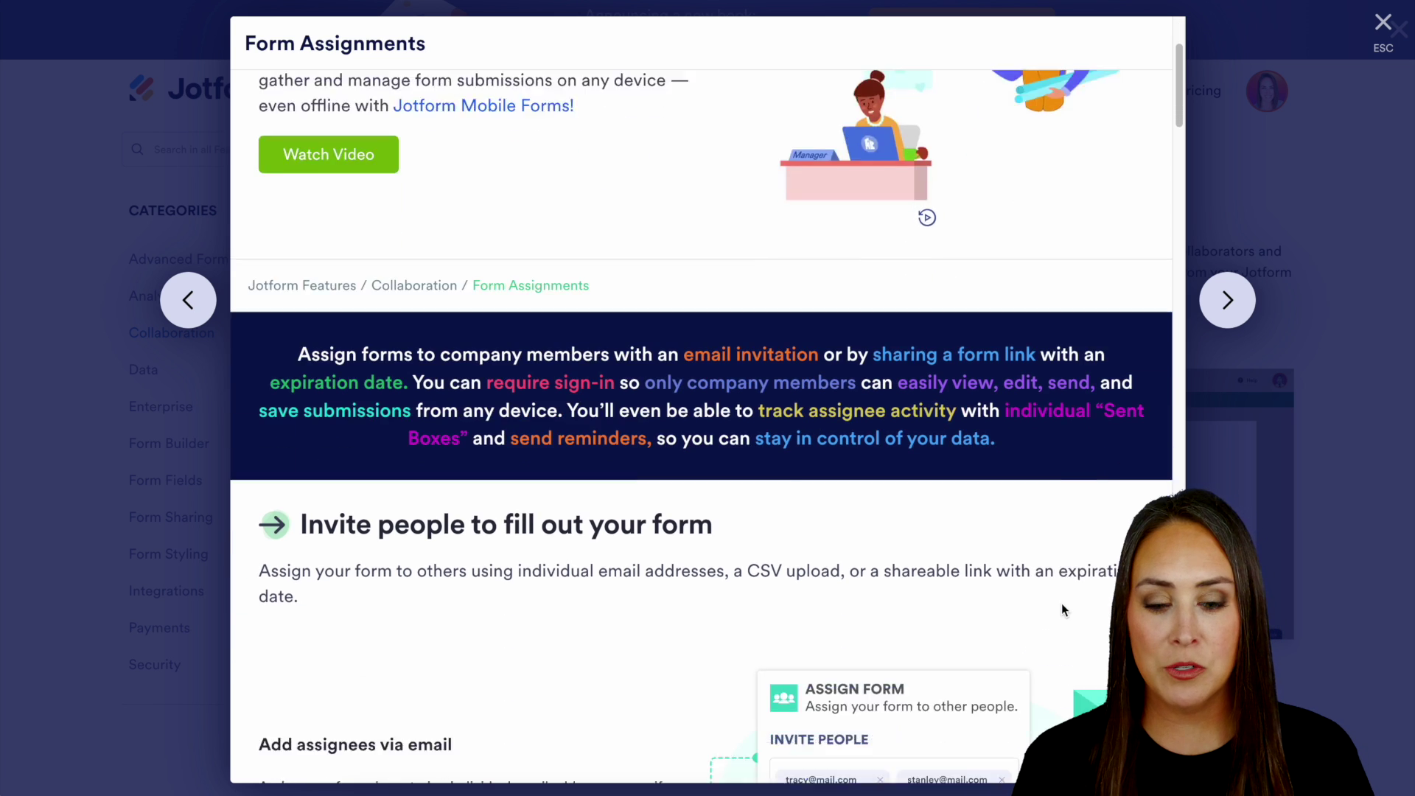
scroll(1061, 603, down, 5)
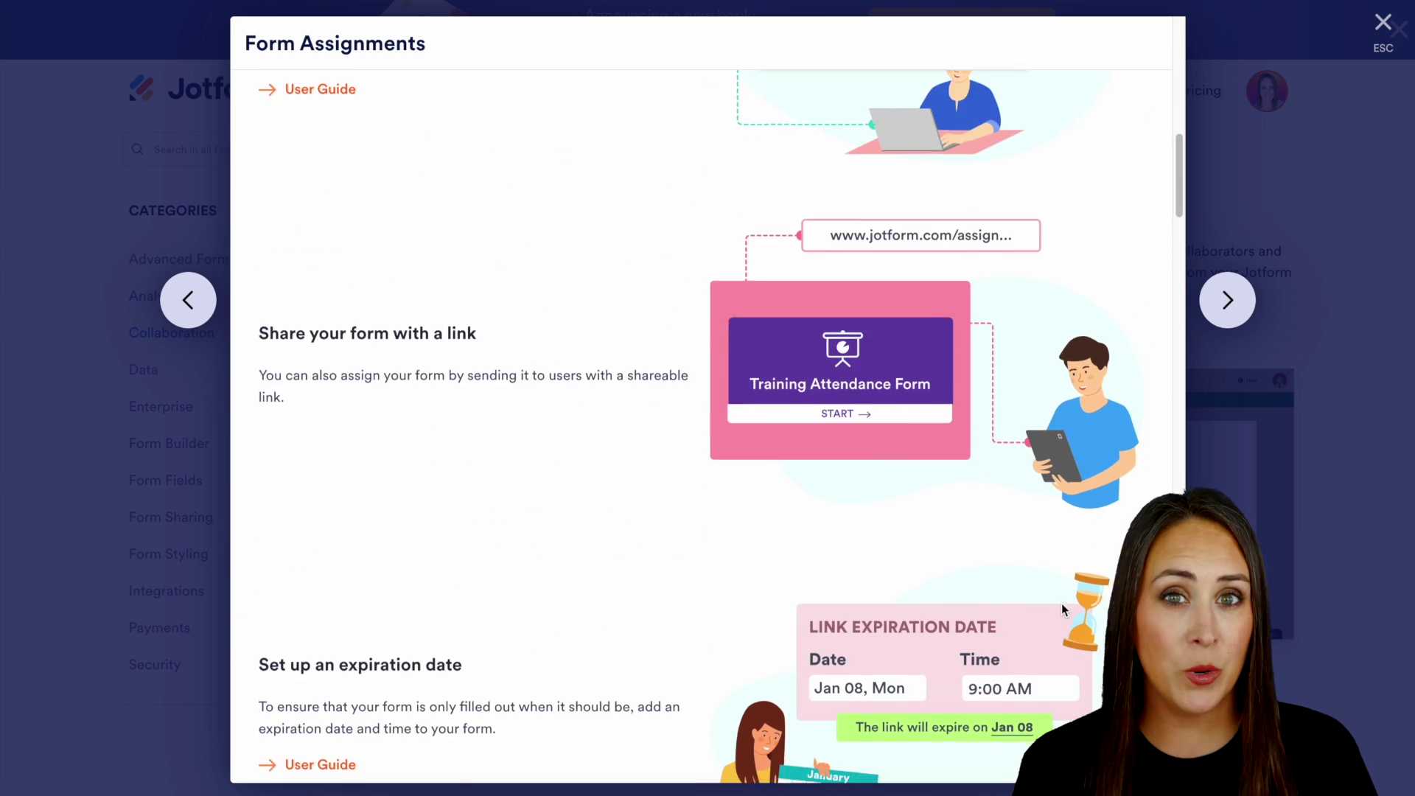
scroll(1061, 603, down, 3)
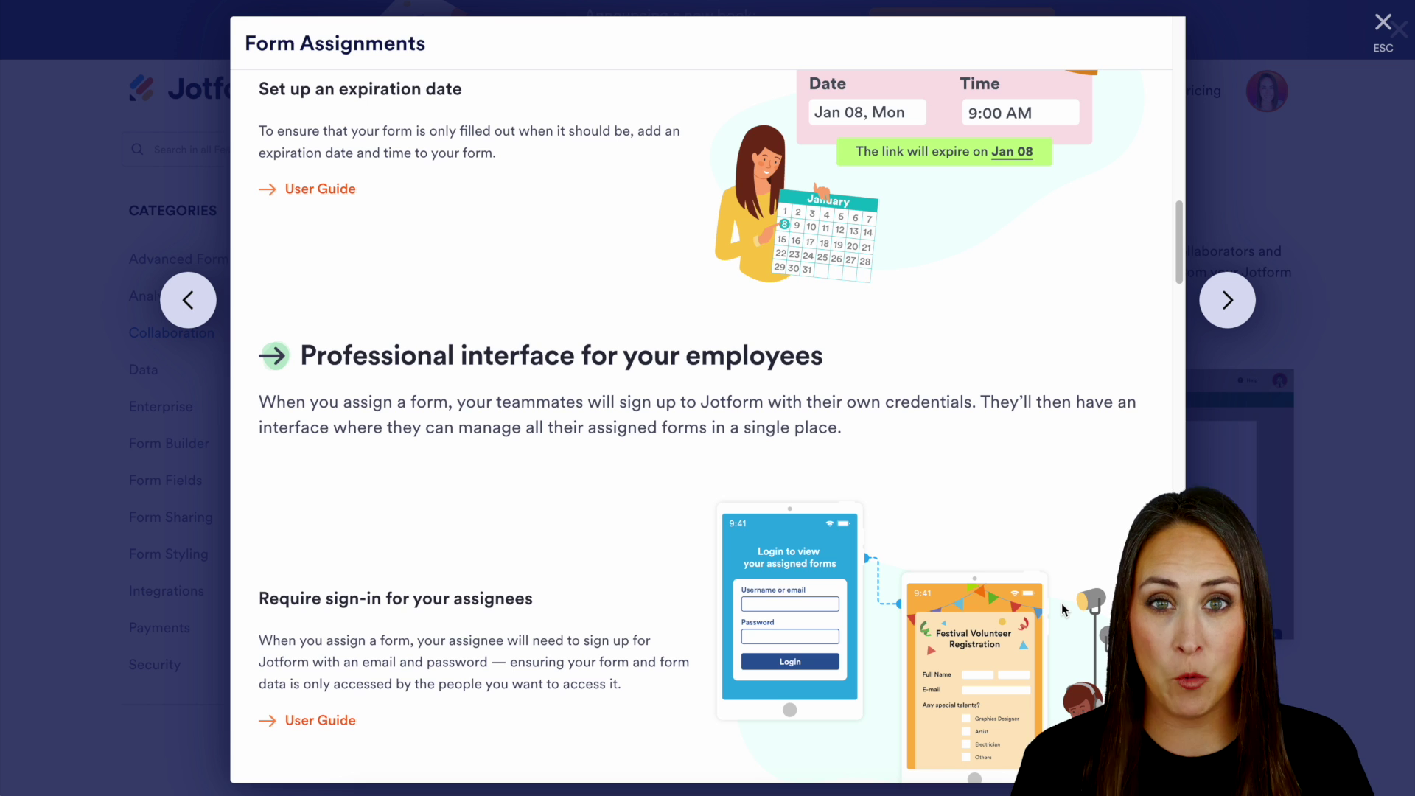
scroll(1061, 603, down, 4)
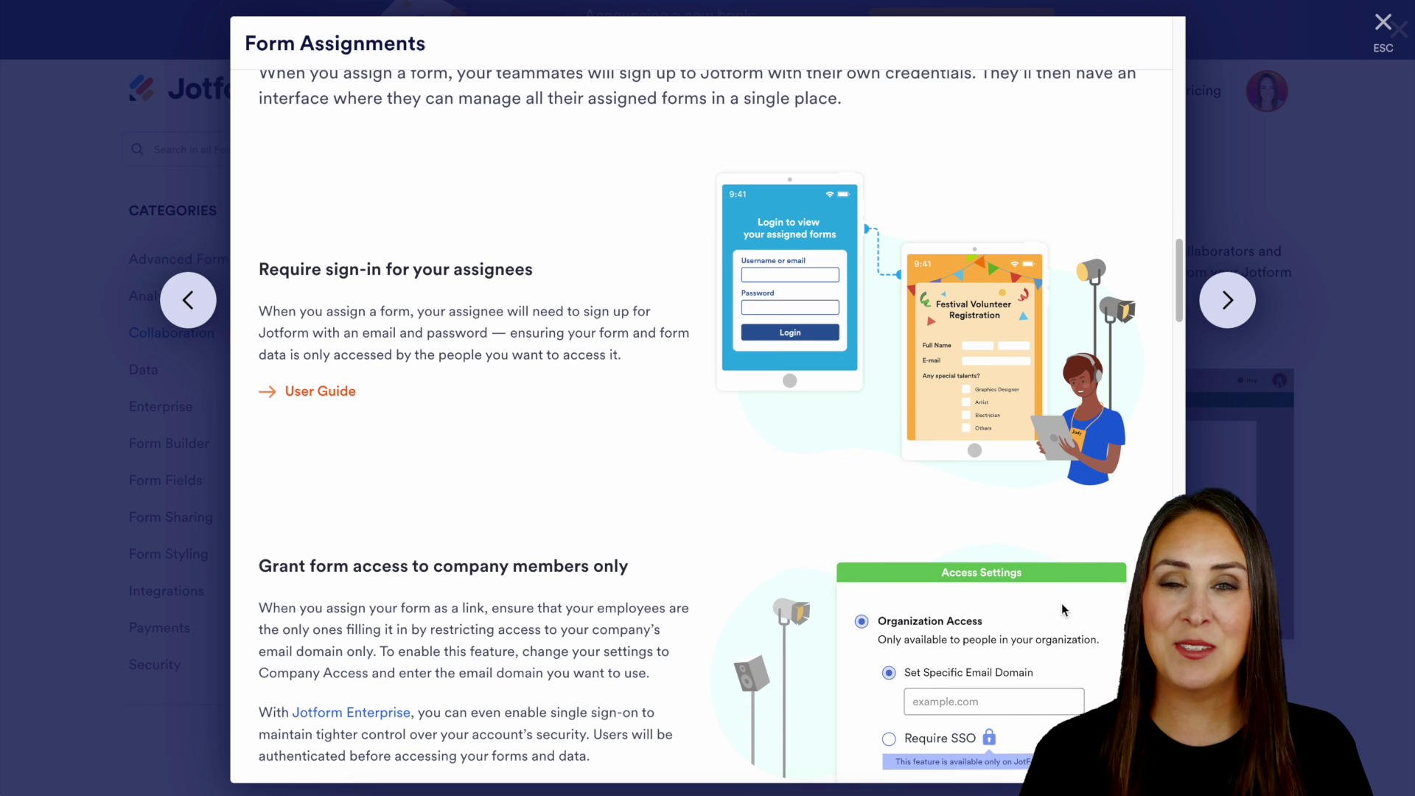
scroll(1062, 606, up, 1)
scroll(1063, 609, up, 3)
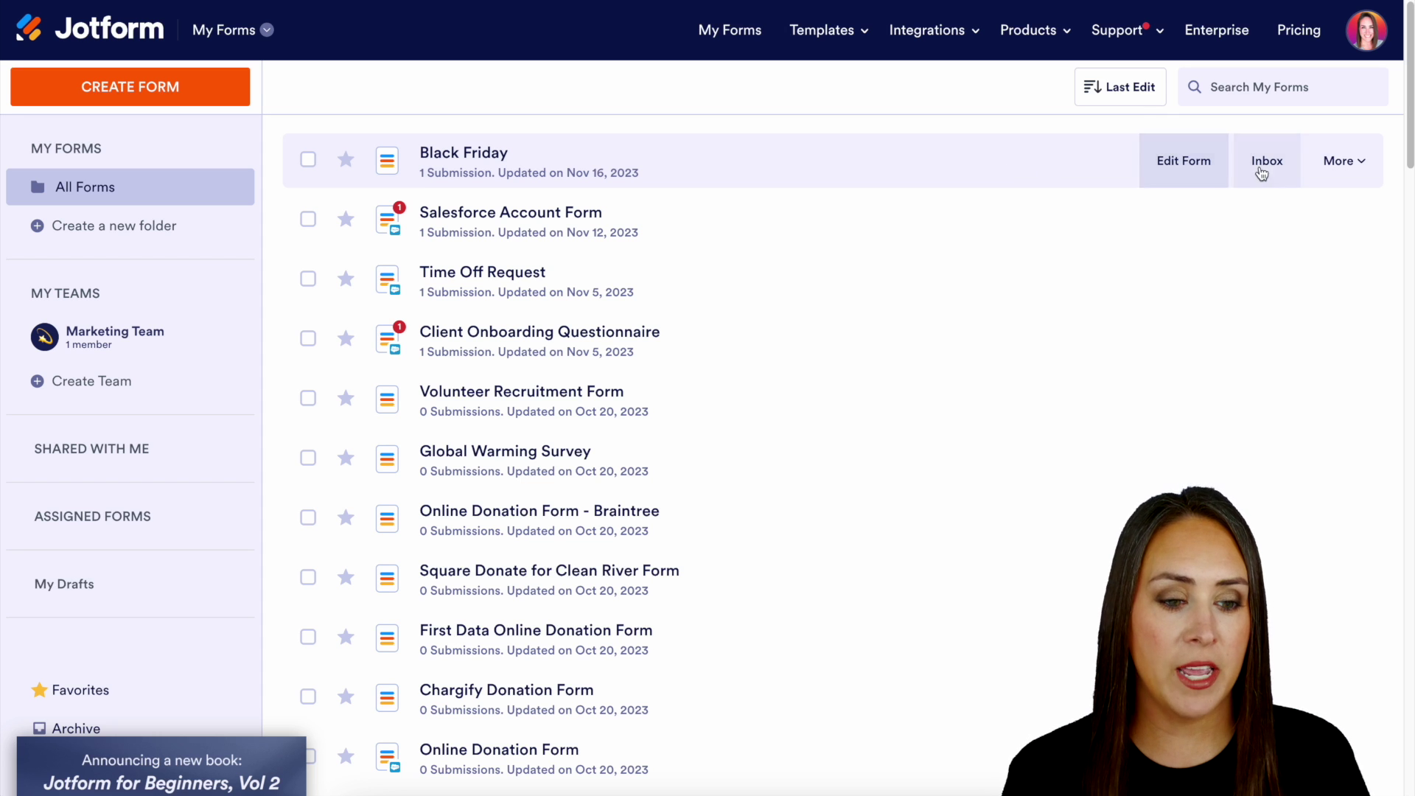
Launch the Form Builder for the Black Friday form from its More menu.
click(1343, 160)
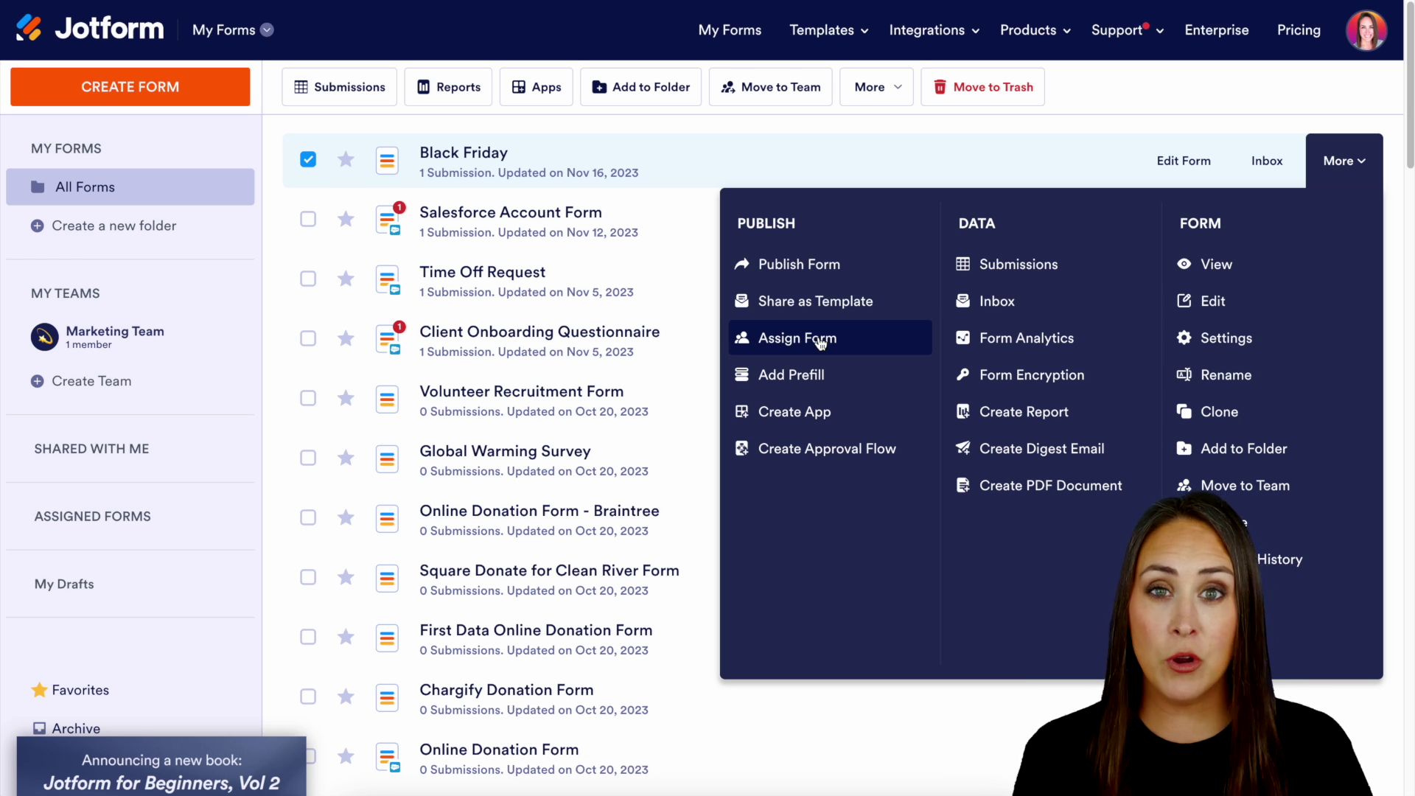
click(1178, 162)
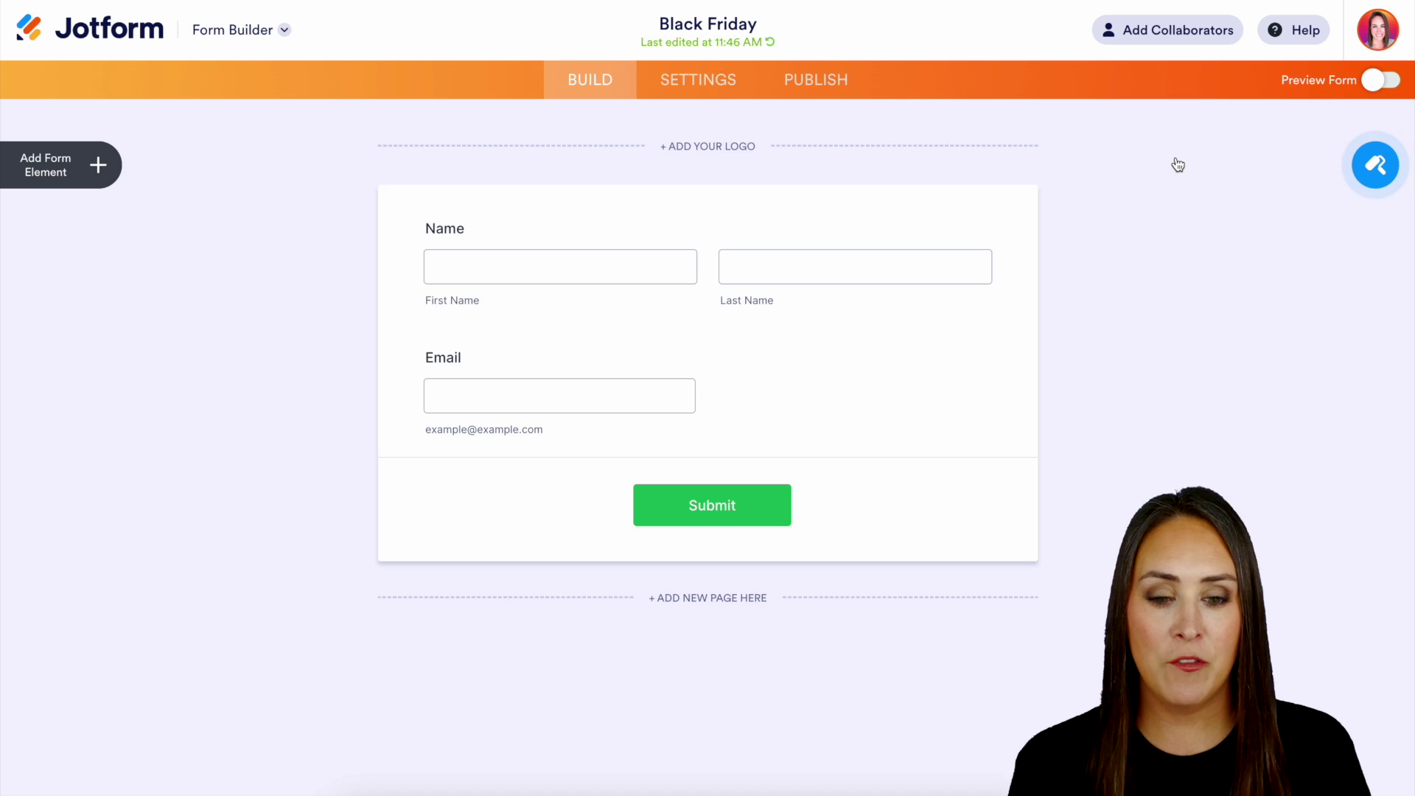
Show the Assign Form options in the Black Friday form's Publish section.
click(839, 79)
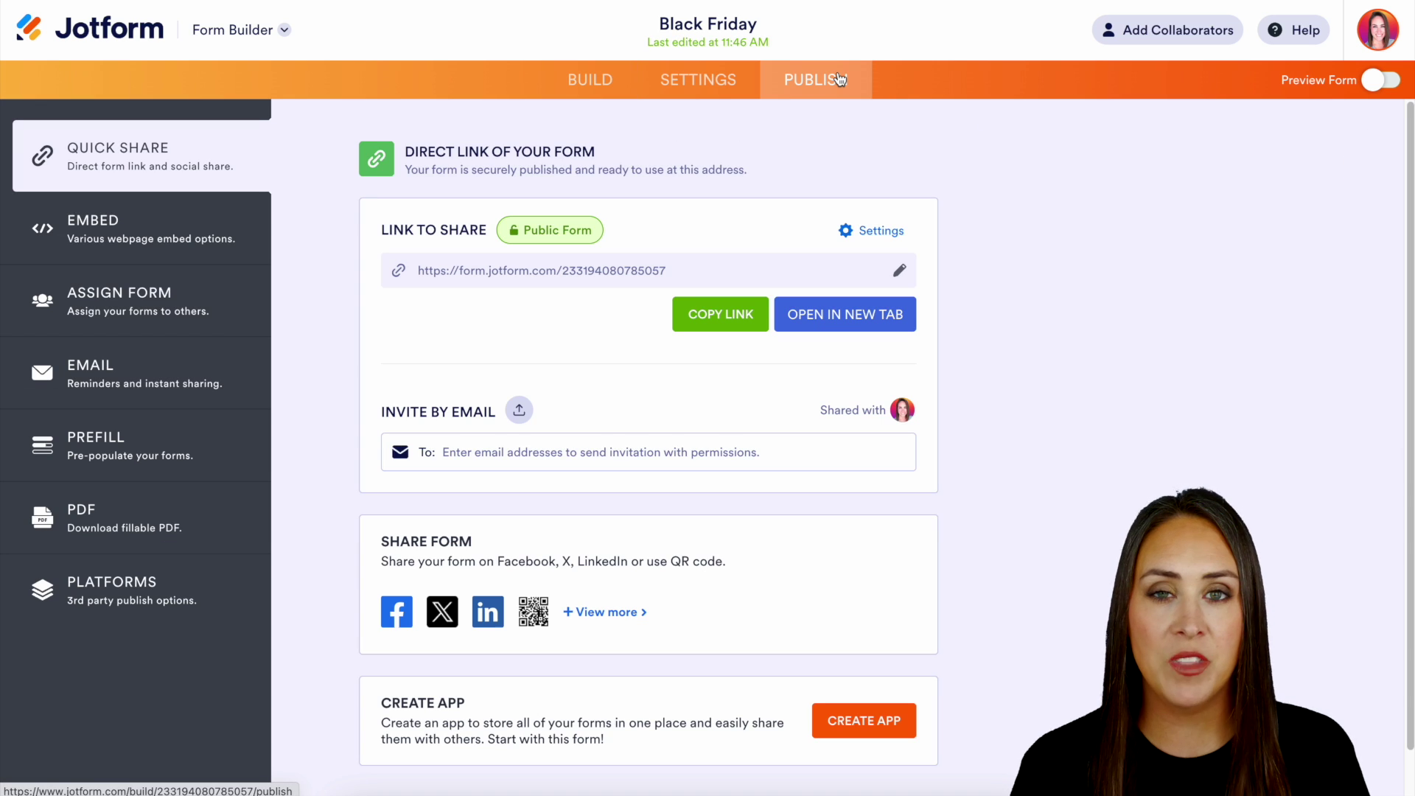
click(121, 314)
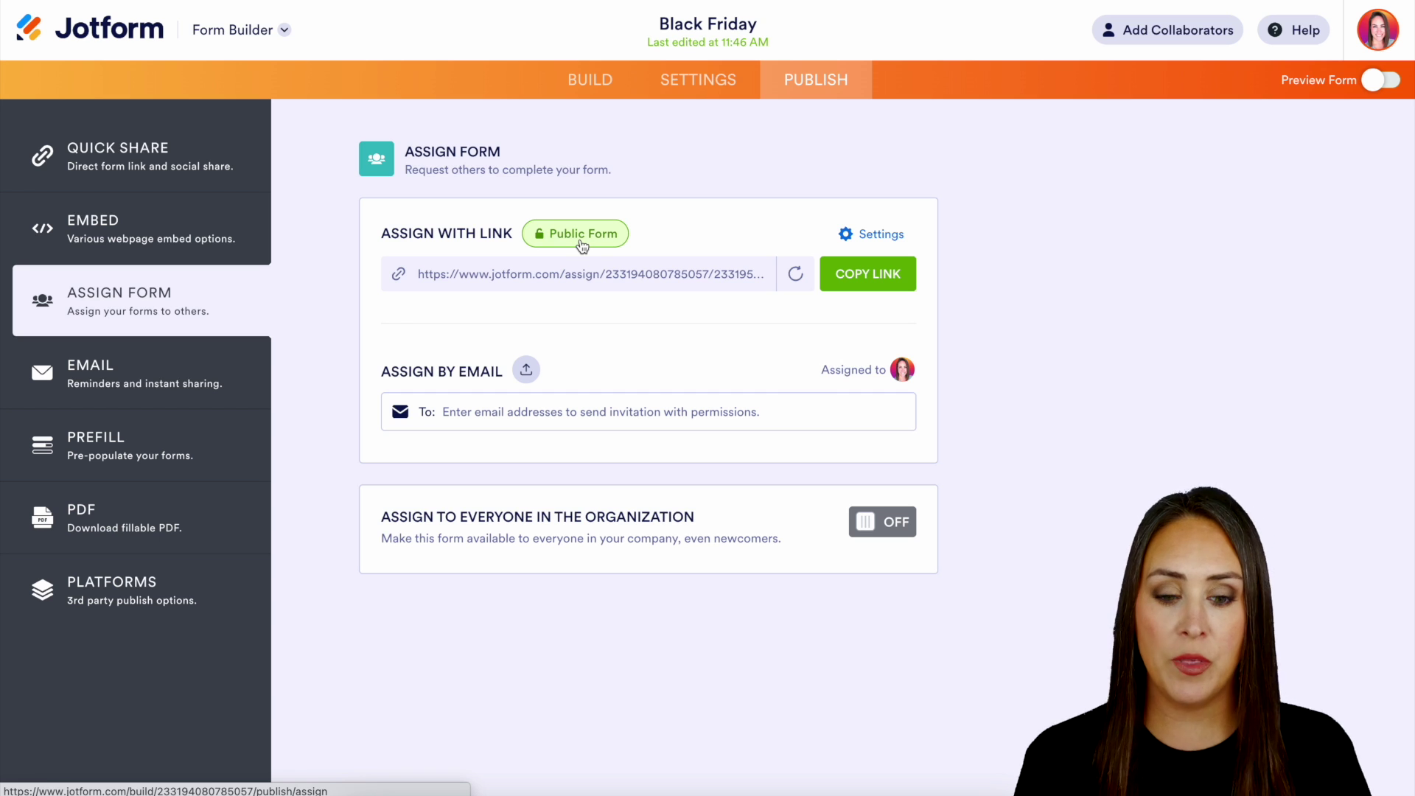
Give the assign link a custom expiration date of 11/23/2023 at 12:00 pm Chicago time.
click(879, 241)
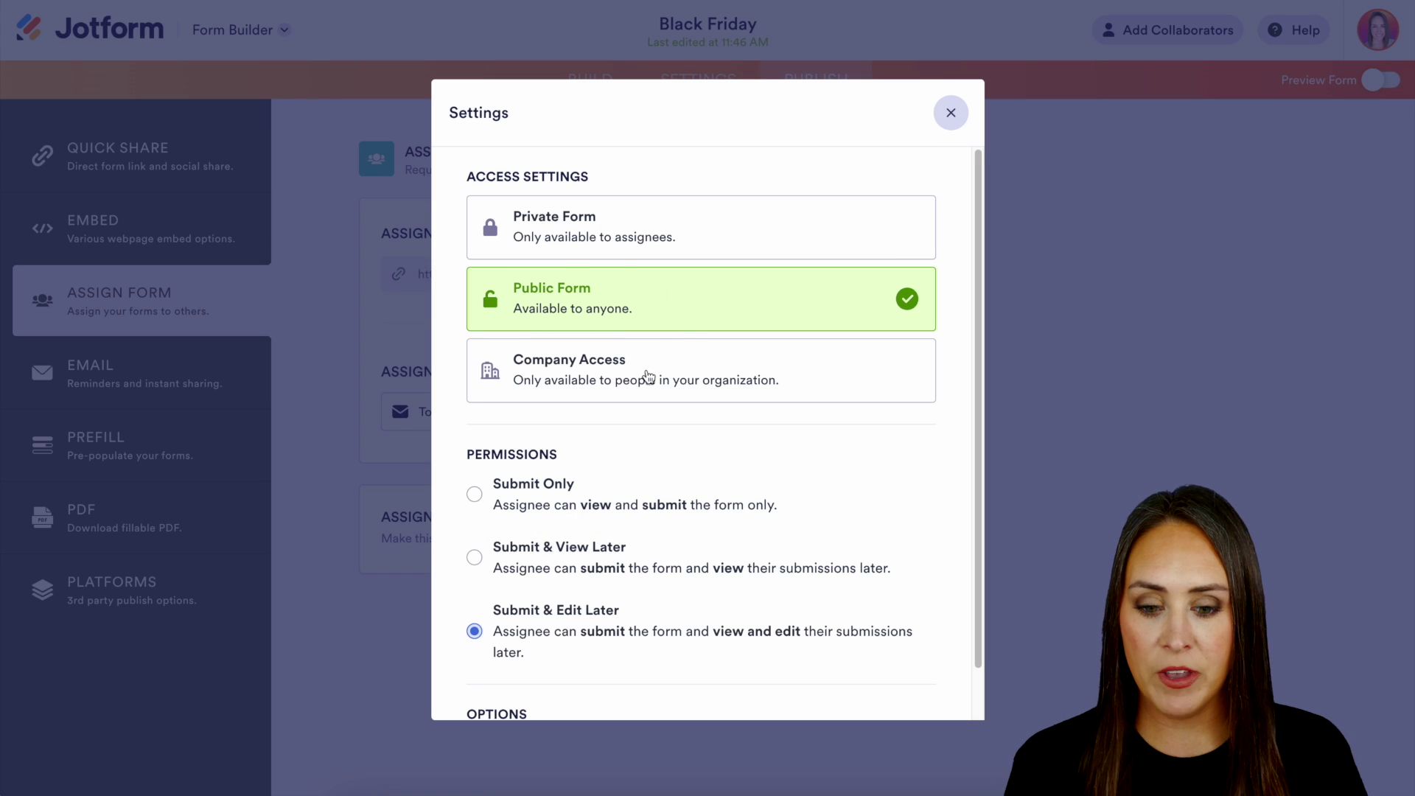
scroll(900, 433, down, 1)
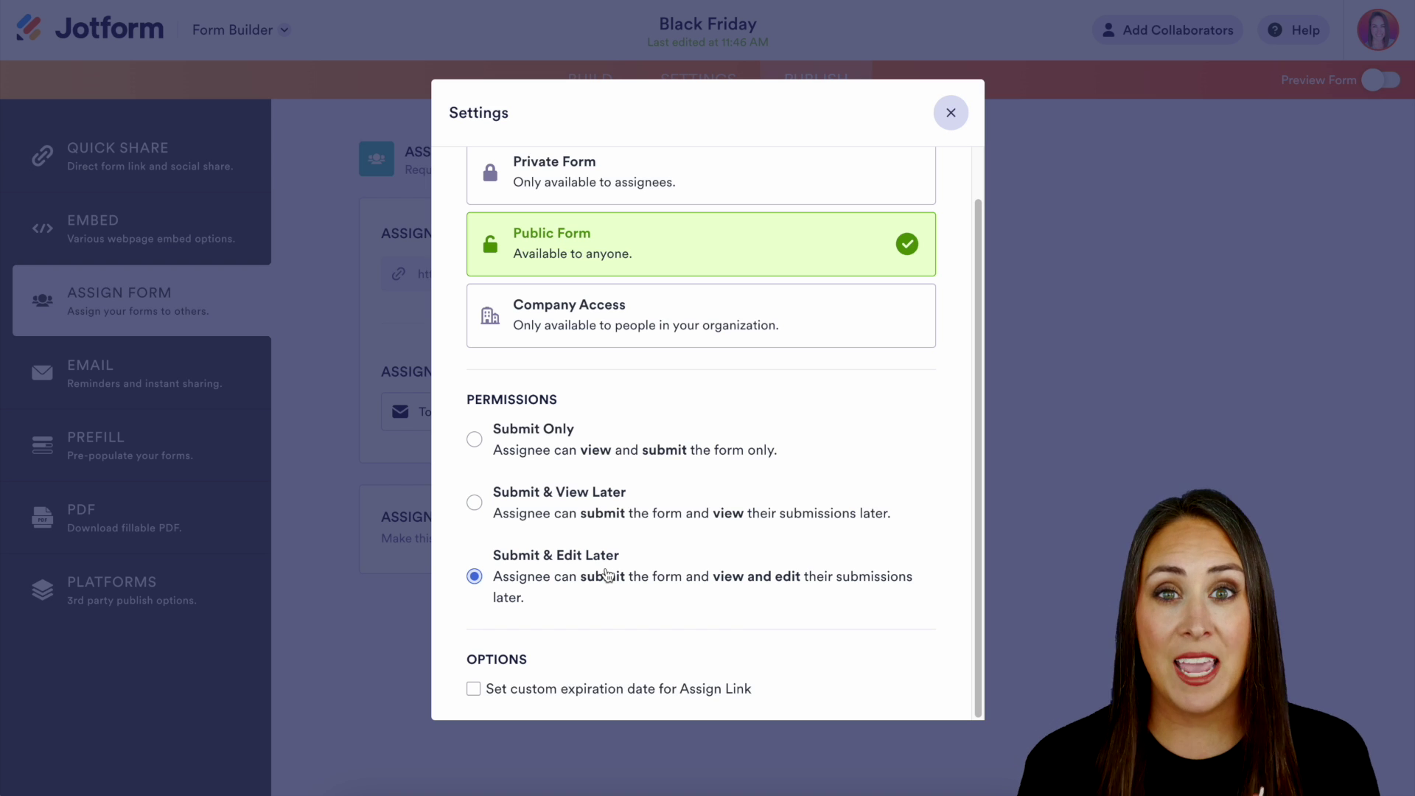
click(474, 689)
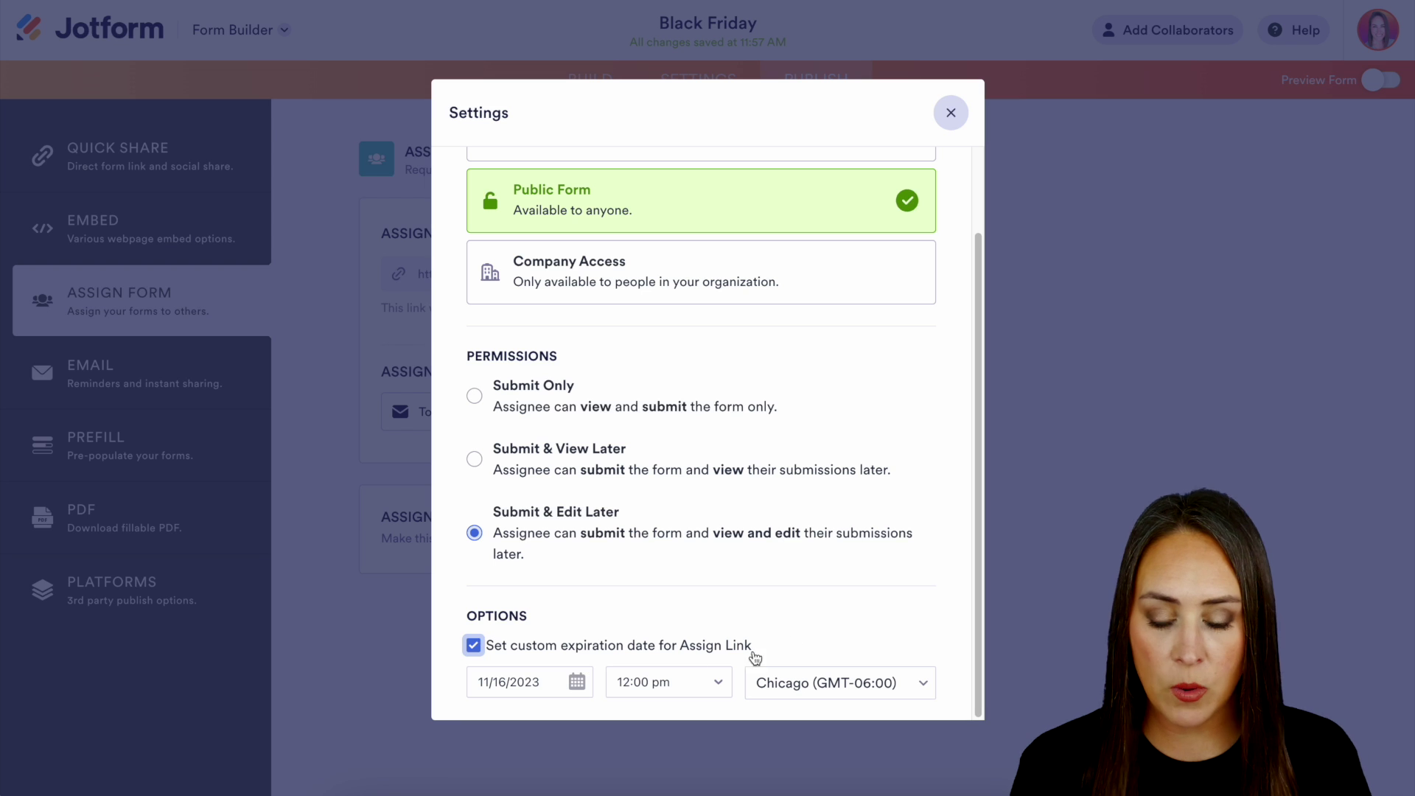
click(582, 684)
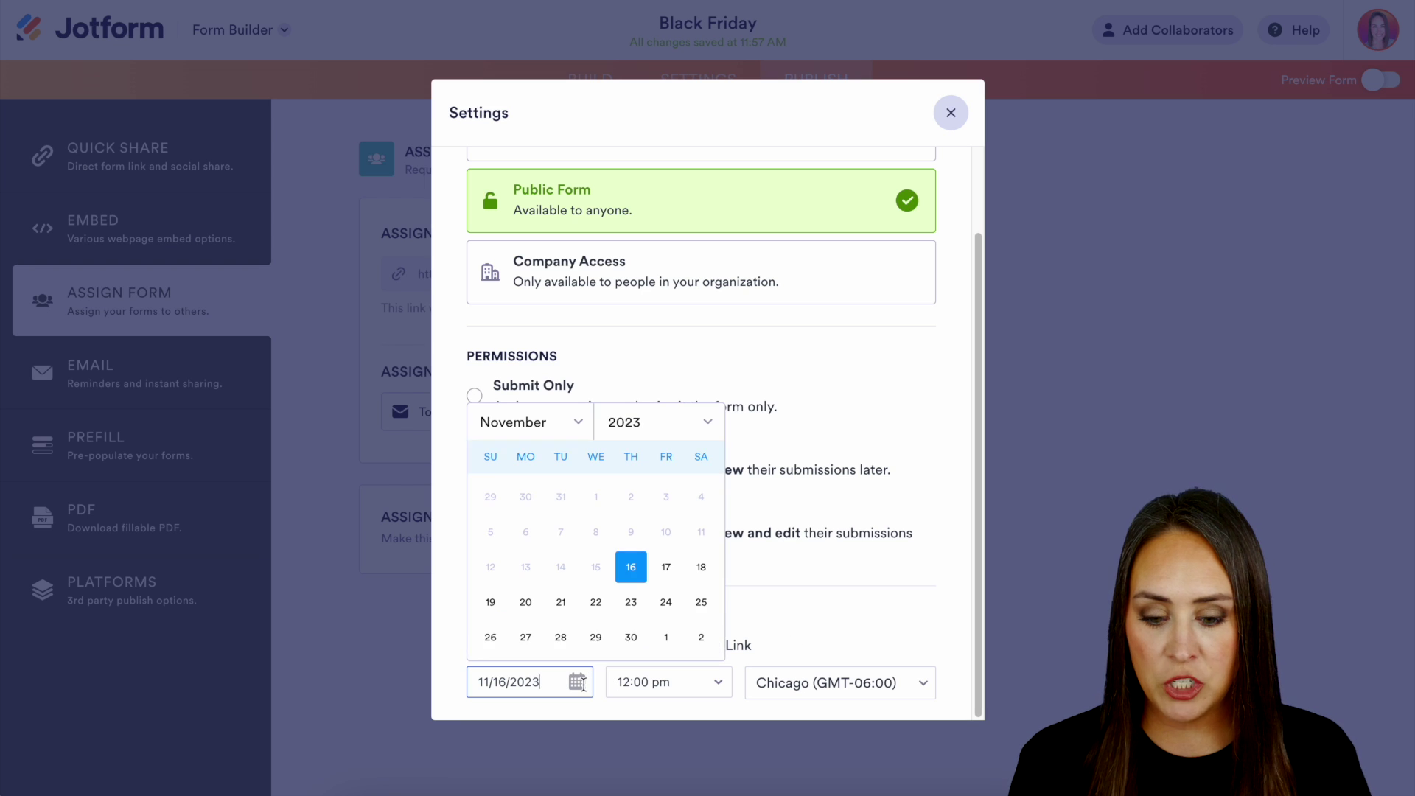
click(634, 602)
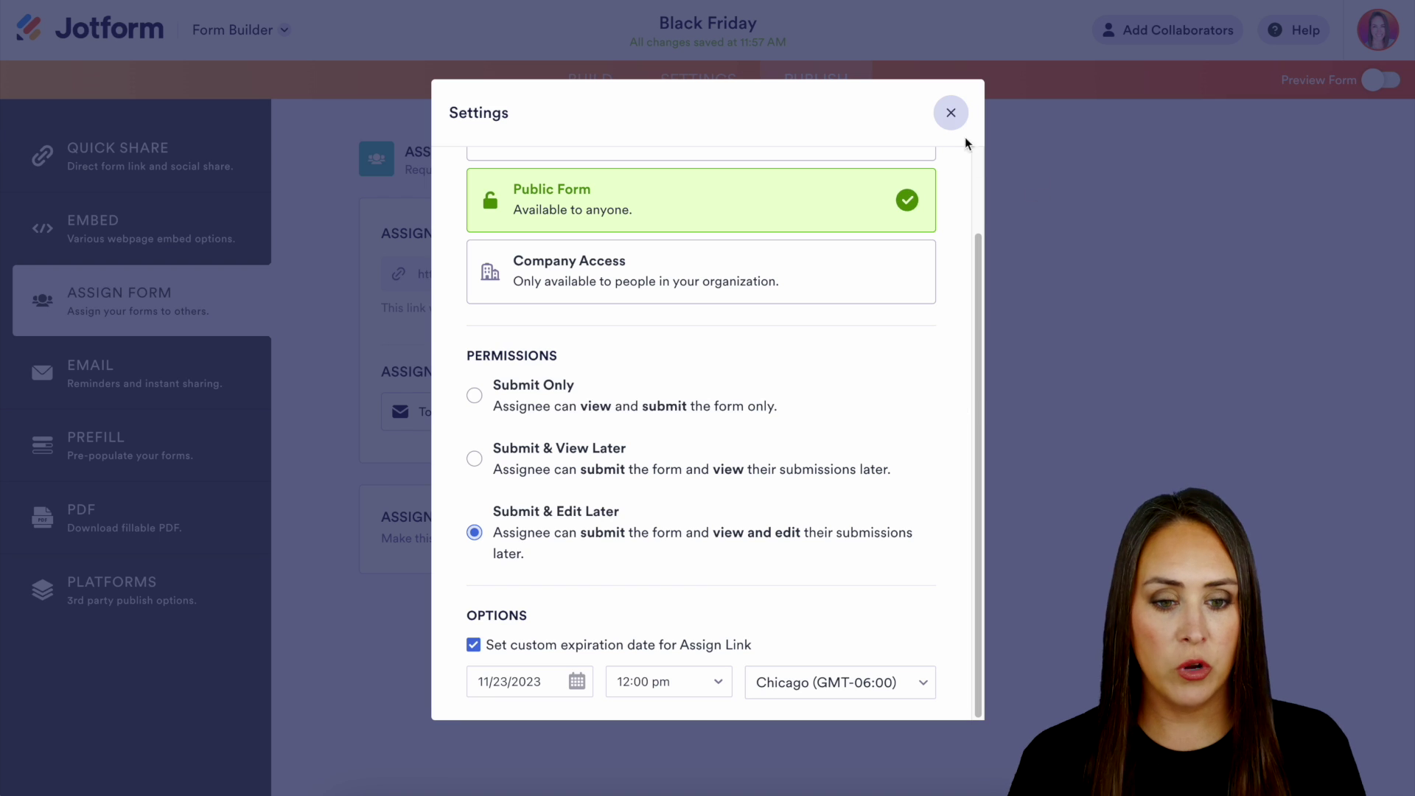
click(951, 115)
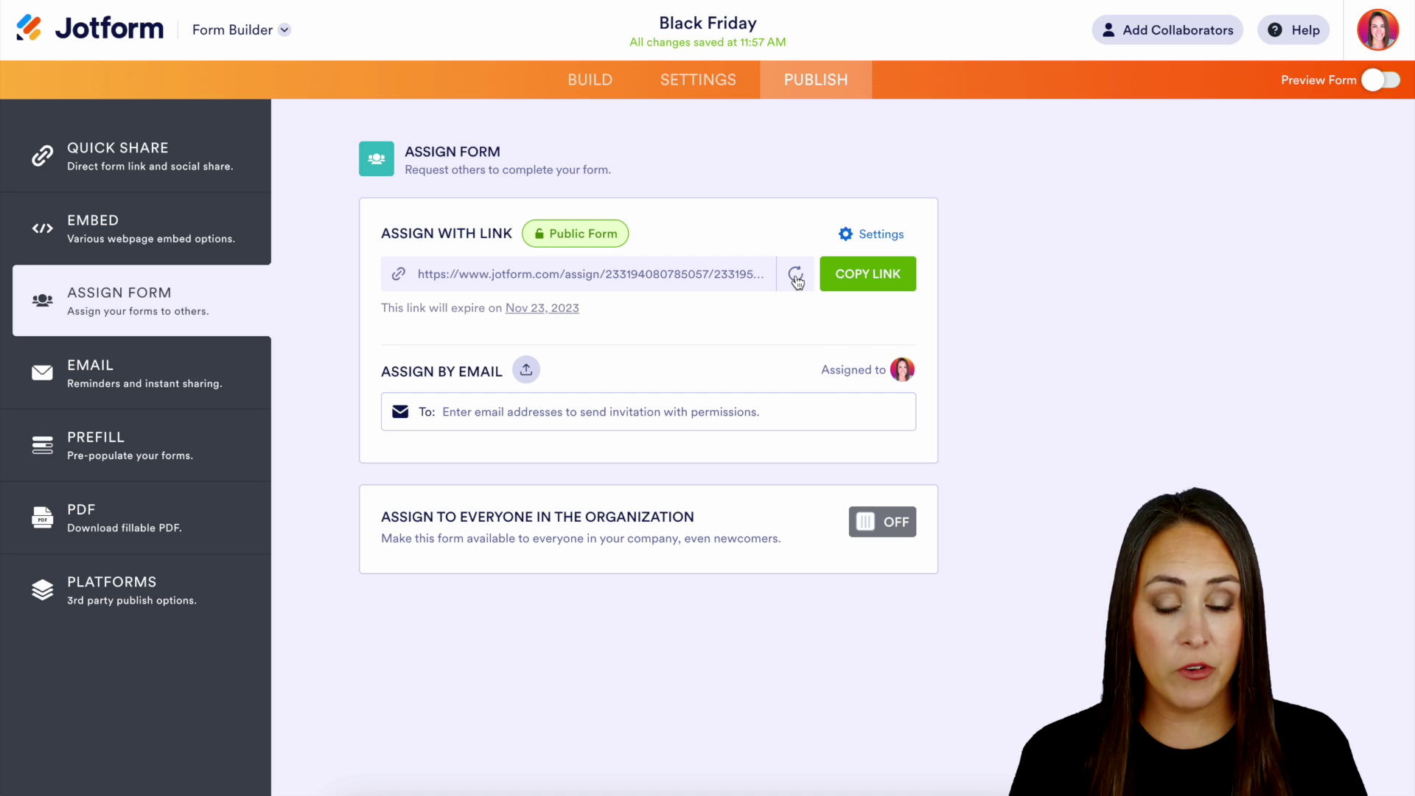
Copy the expiring assign link and show the Upload CSV File and Download Sample CSV options.
click(894, 275)
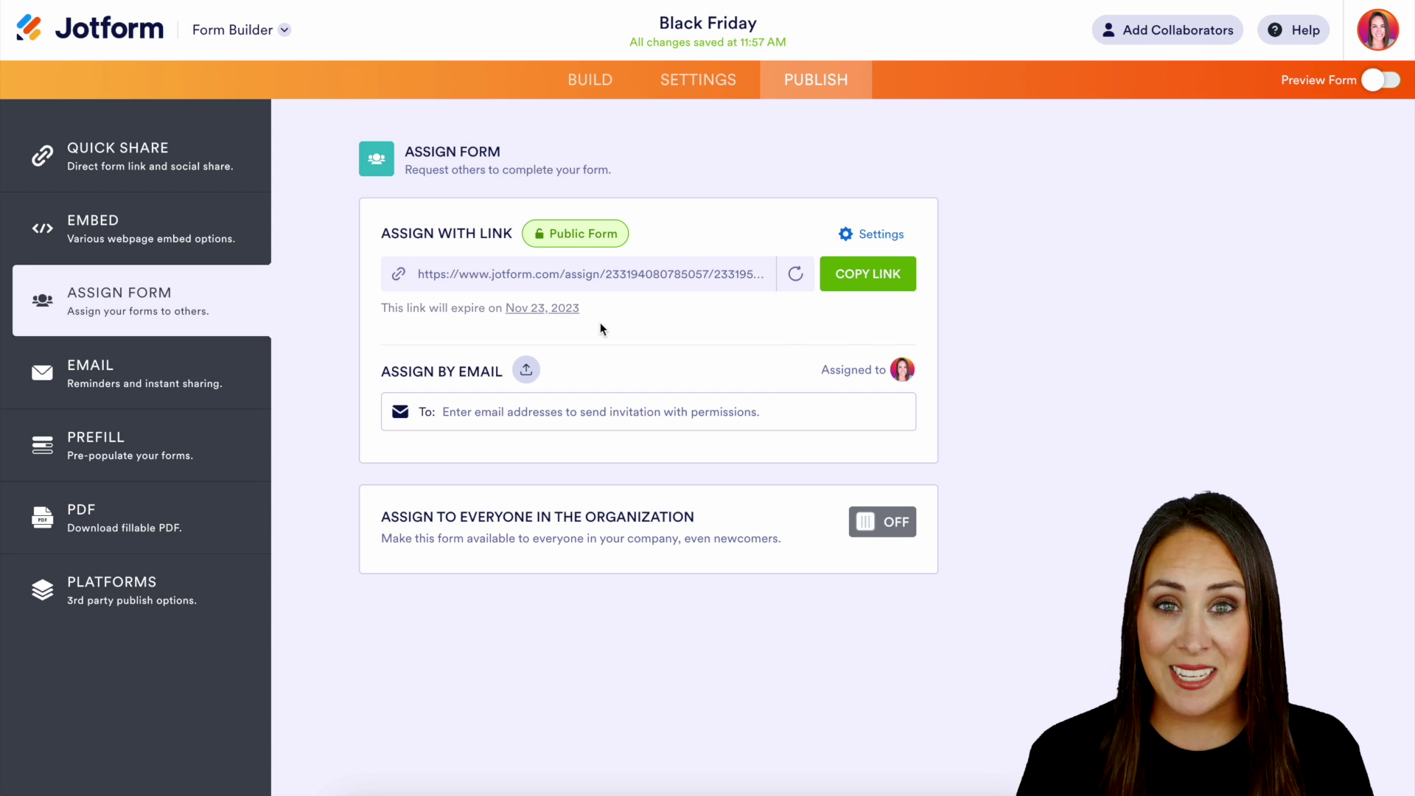
click(528, 371)
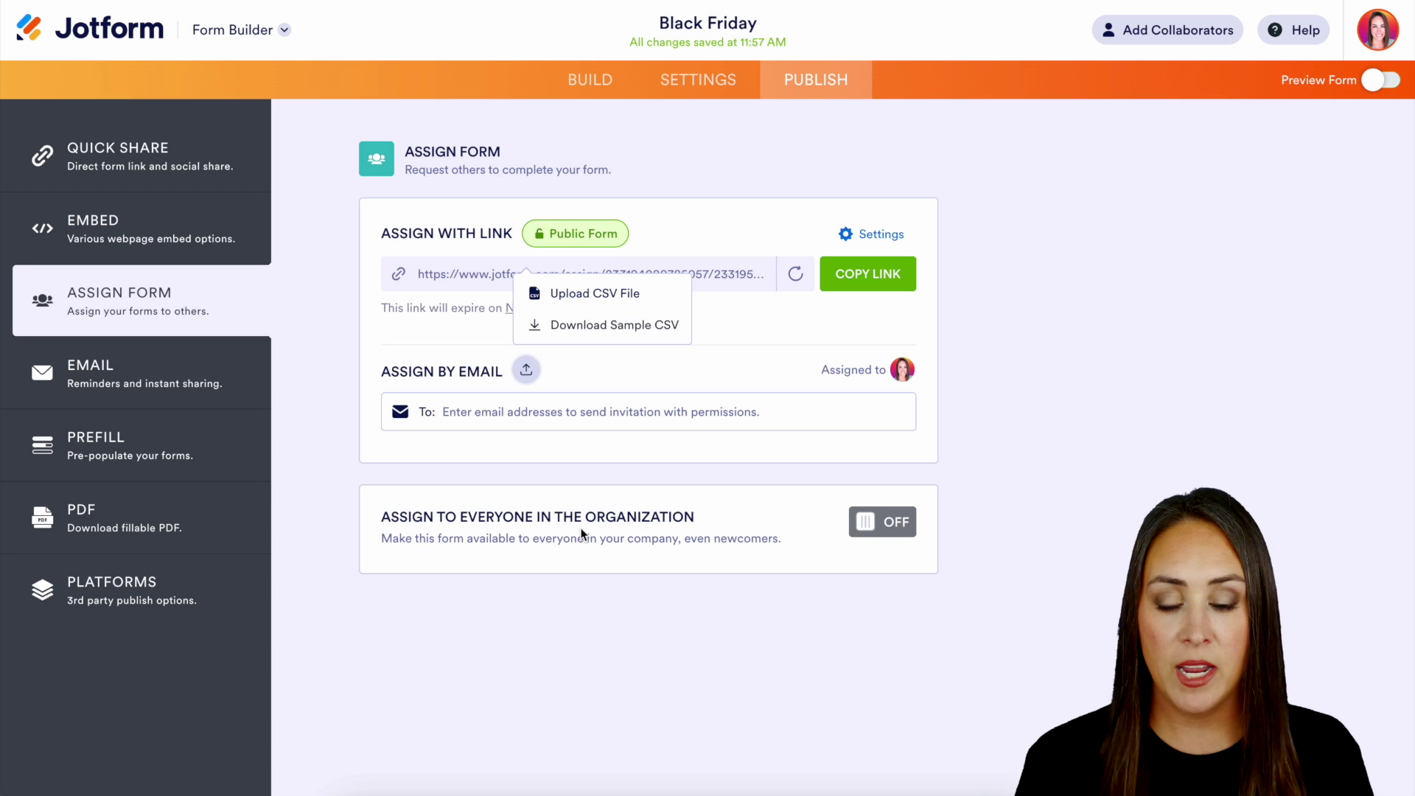
Dismiss the CSV options and fill the Assign by Email recipient field and invitation message box.
click(682, 365)
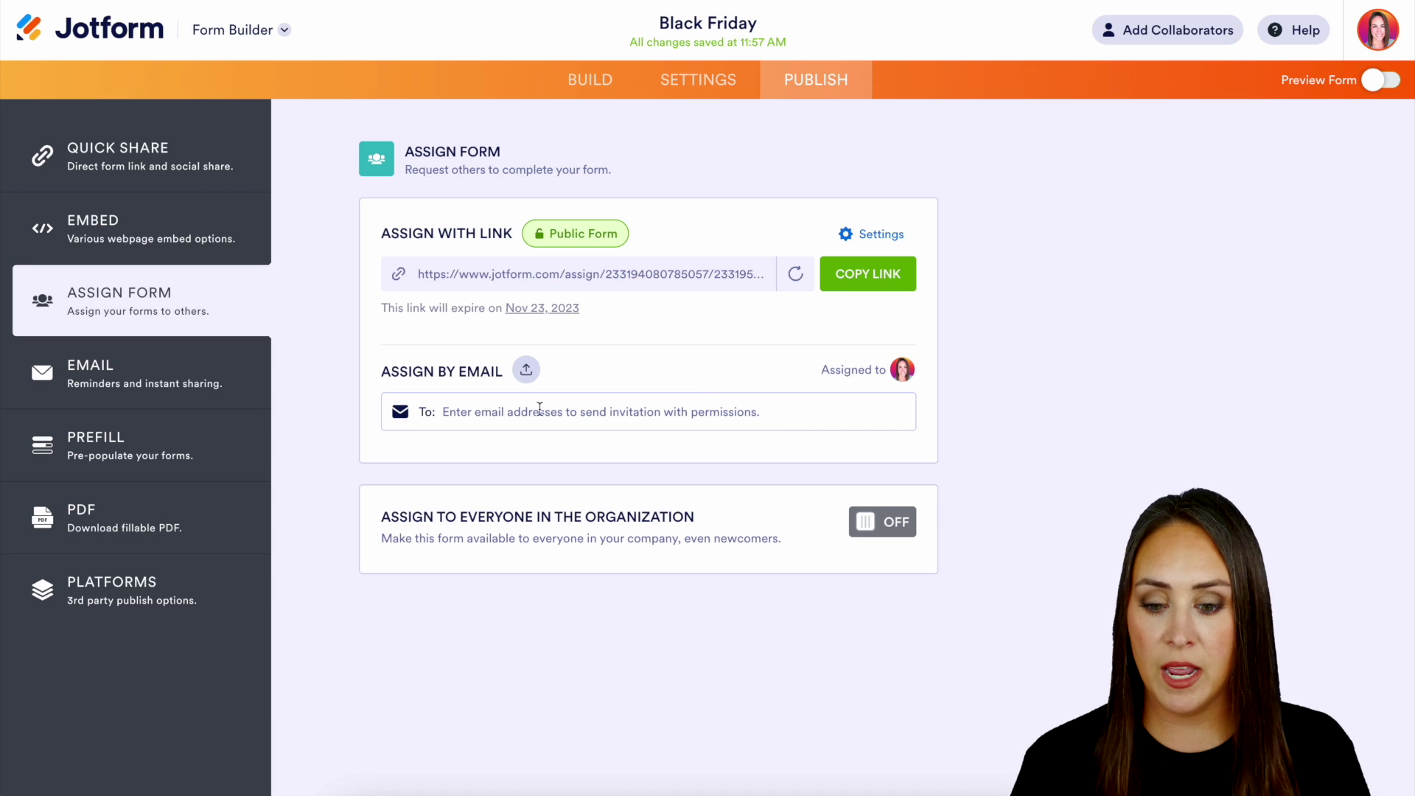
click(463, 411)
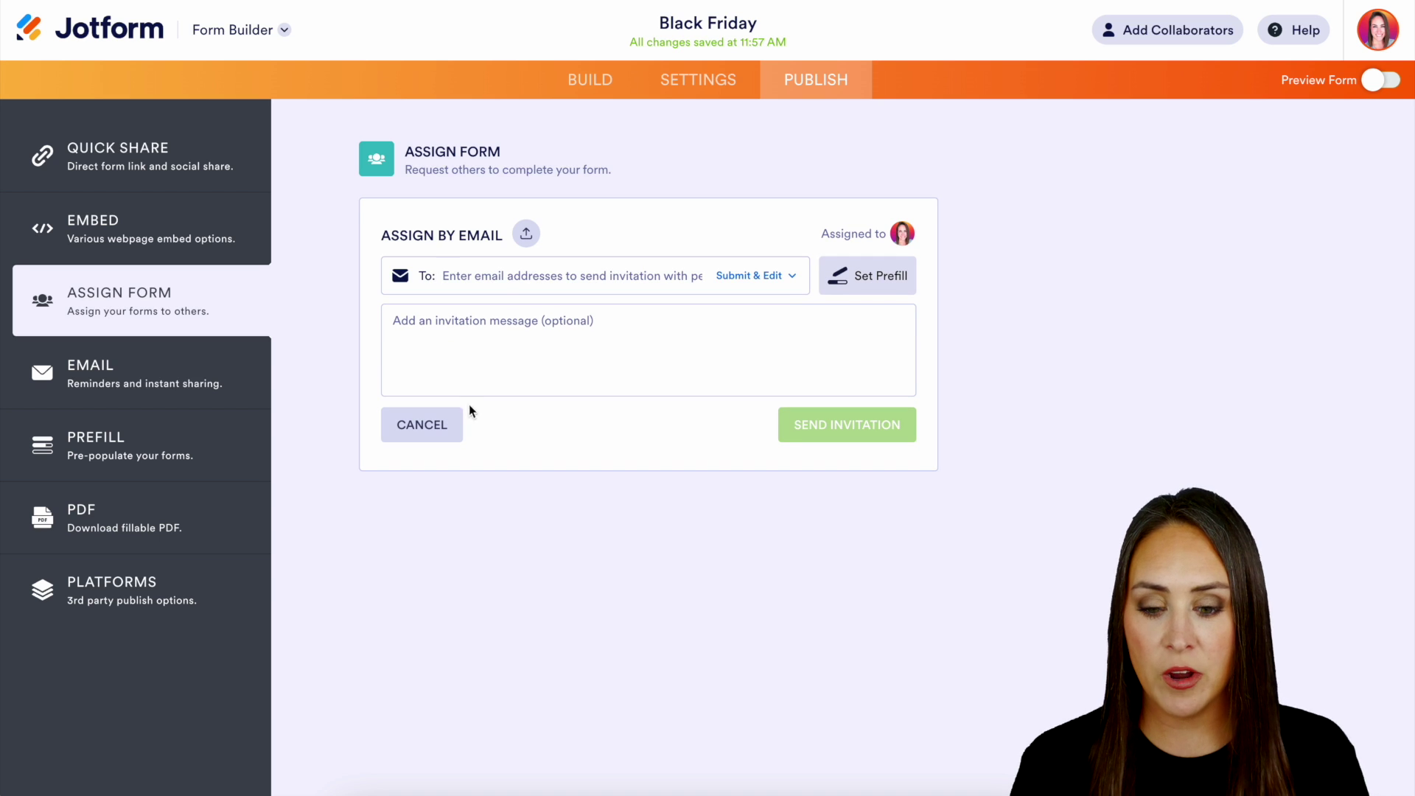
click(439, 333)
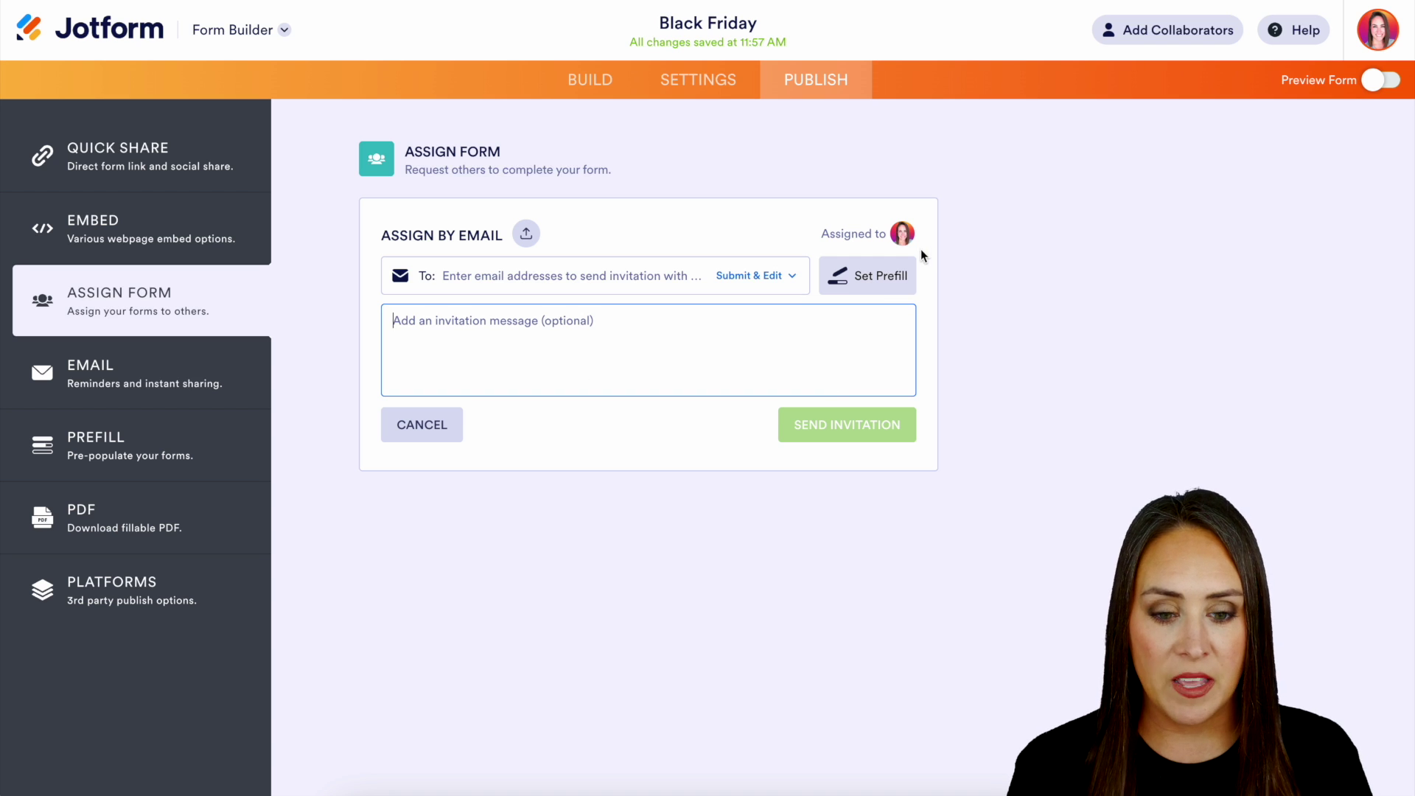
Cancel the email invite, check the single assignee's Submit & Edit permission, and show their actions.
click(414, 426)
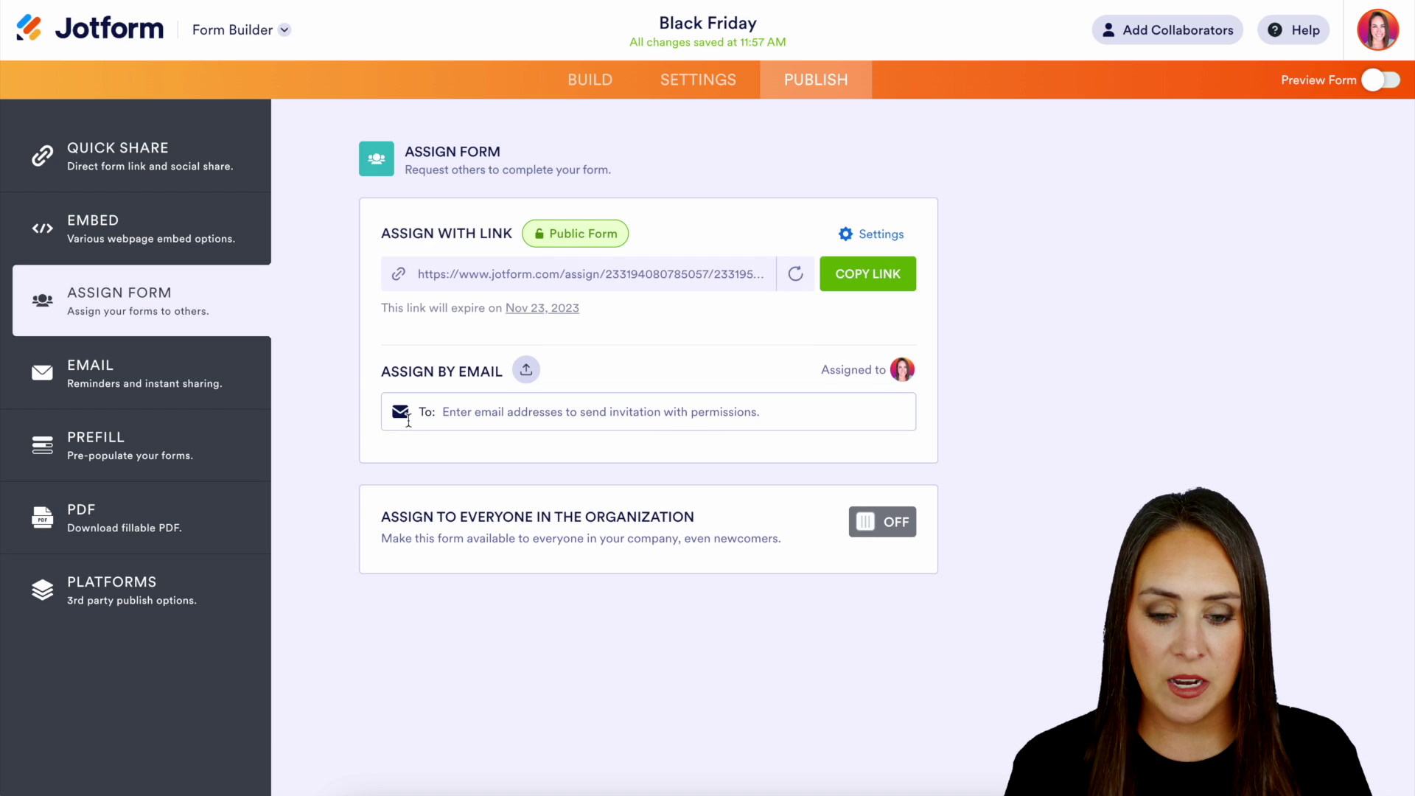
click(903, 371)
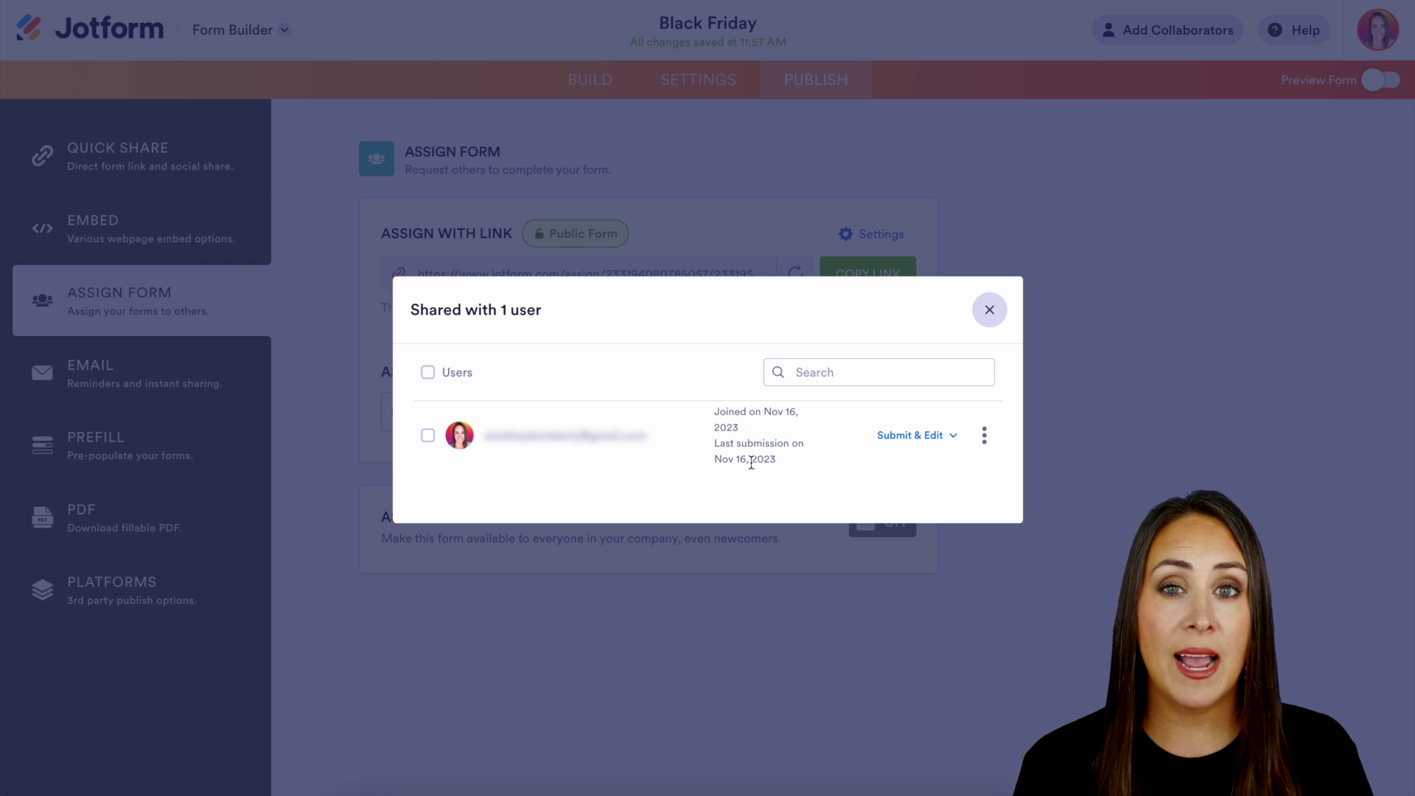
click(955, 436)
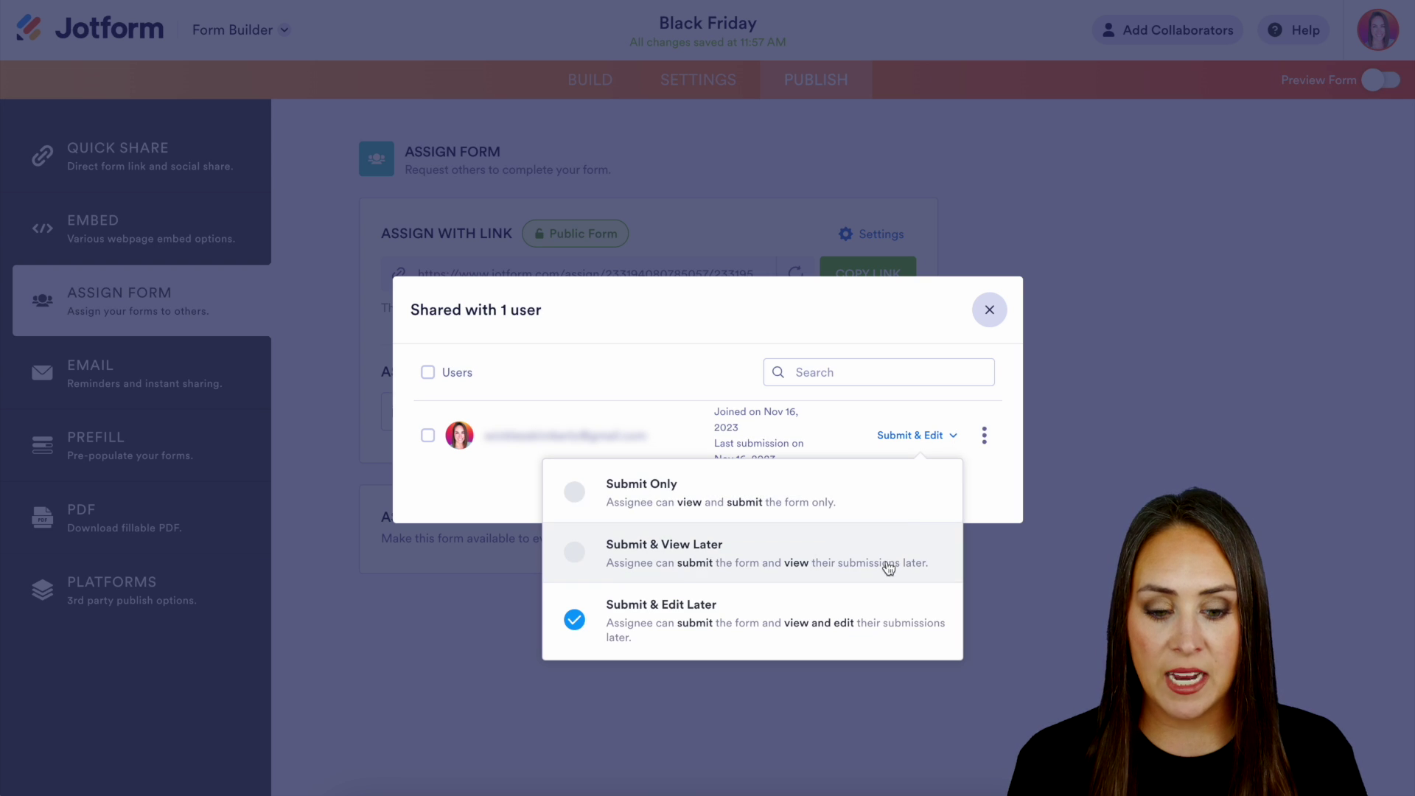
click(957, 446)
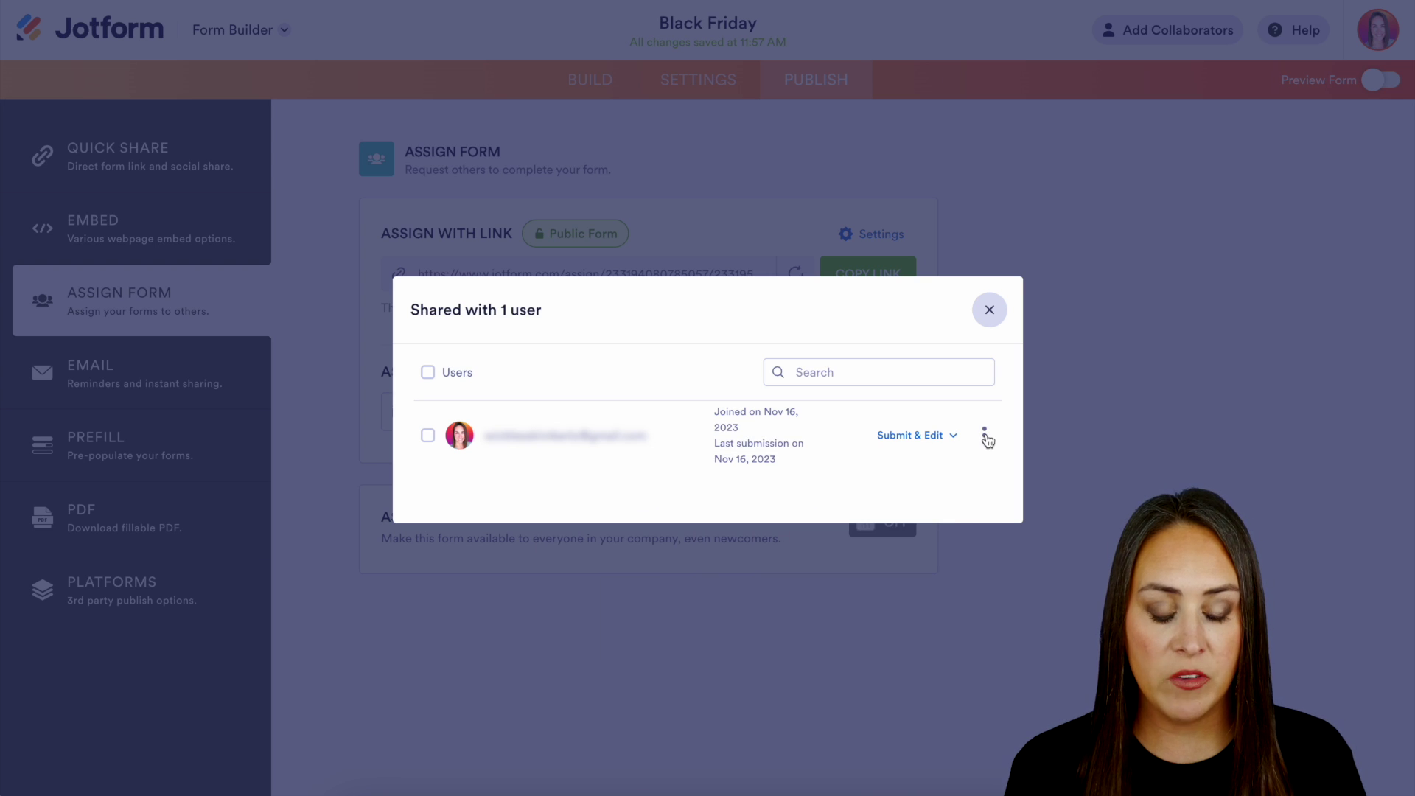
click(986, 438)
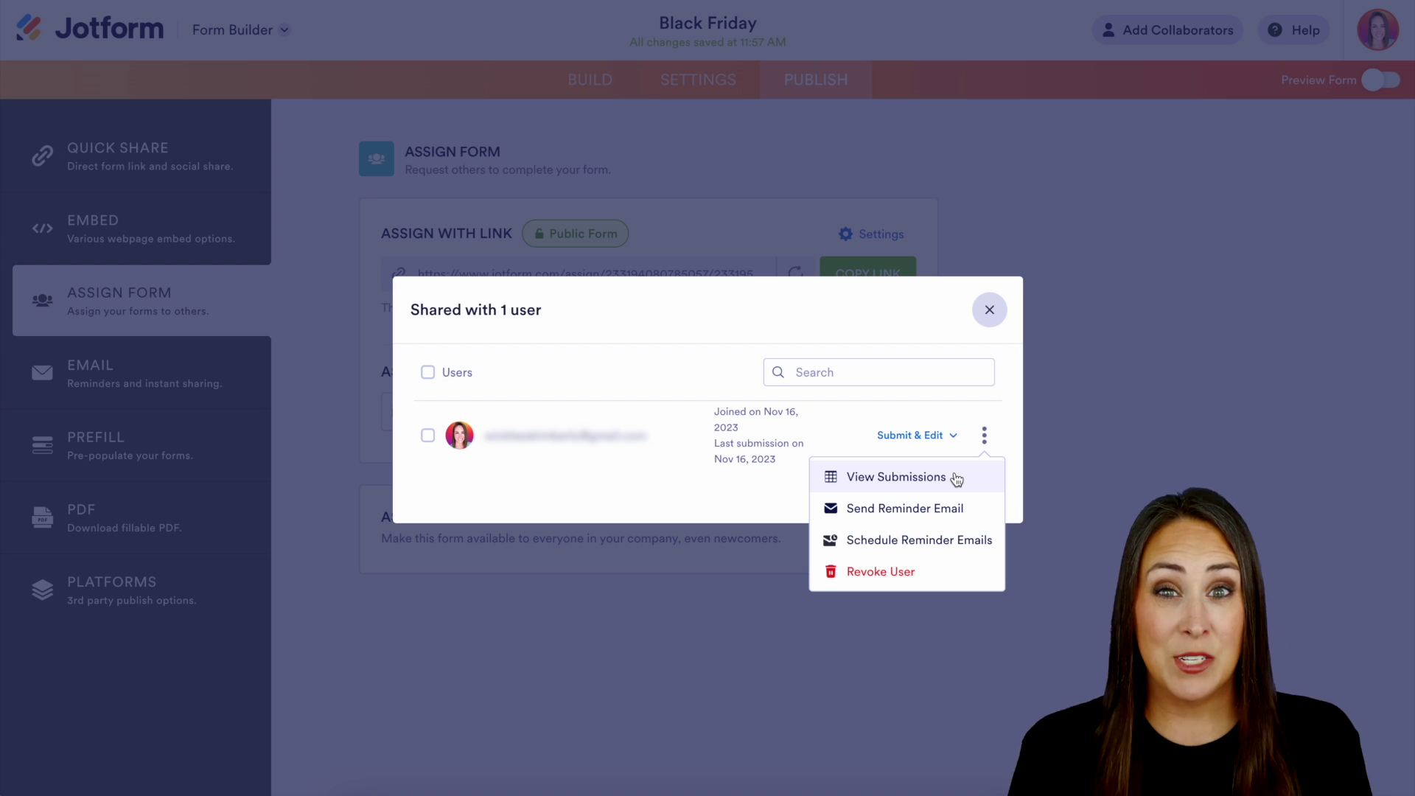
Save Monday–Friday reminder emails at 1:00 PM, then choose View Submissions for the assignee.
click(937, 544)
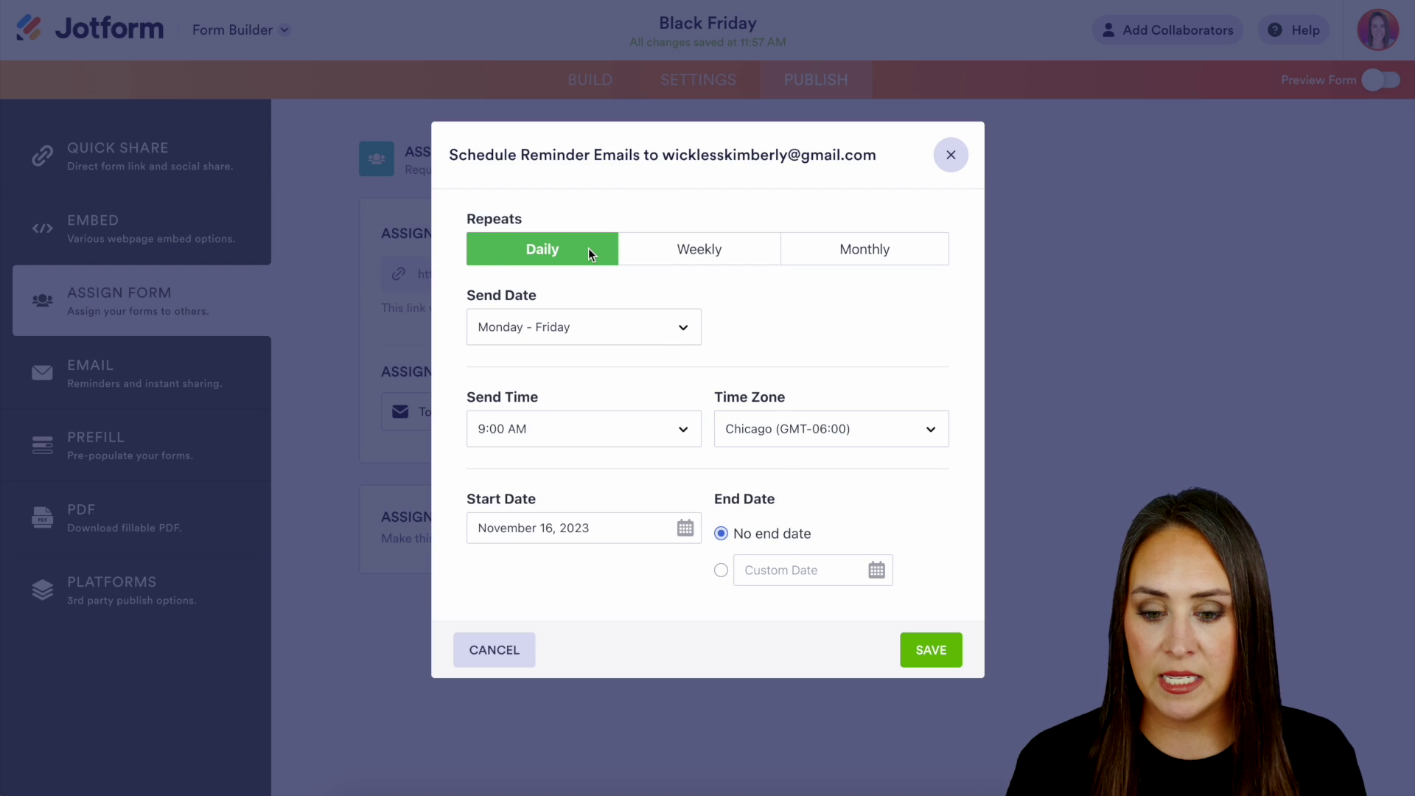
click(628, 428)
scroll(540, 264, down, 3)
scroll(540, 295, down, 5)
scroll(531, 280, up, 3)
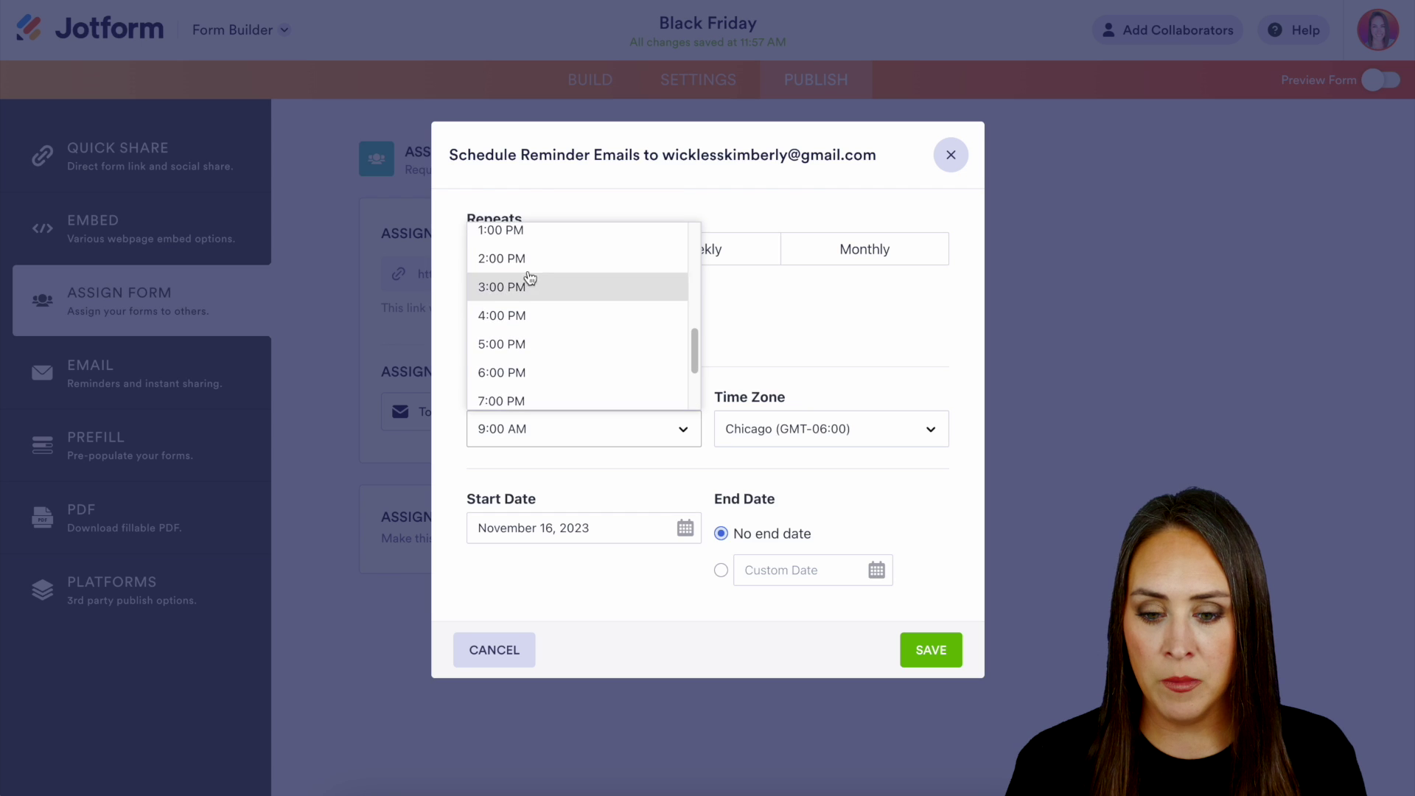
click(510, 231)
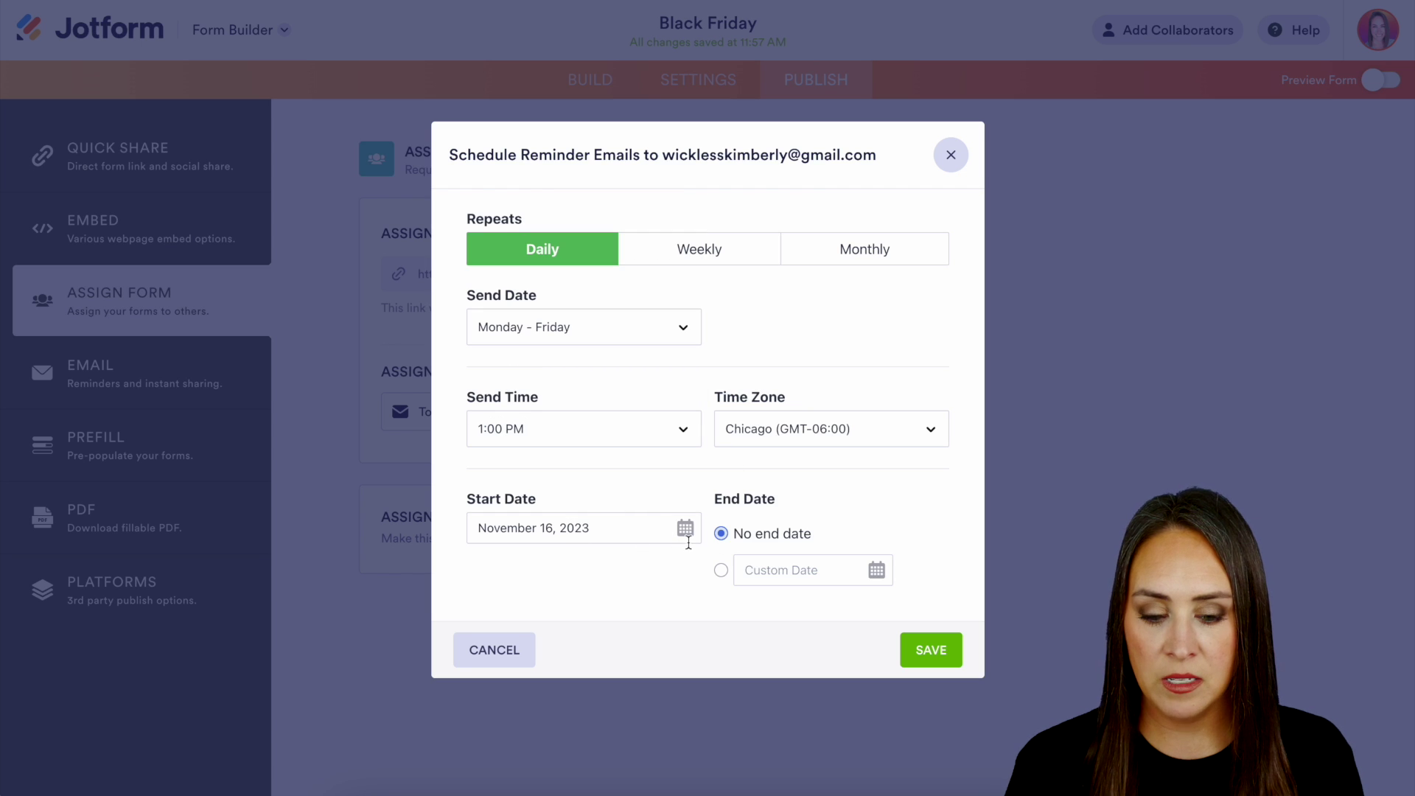
click(931, 650)
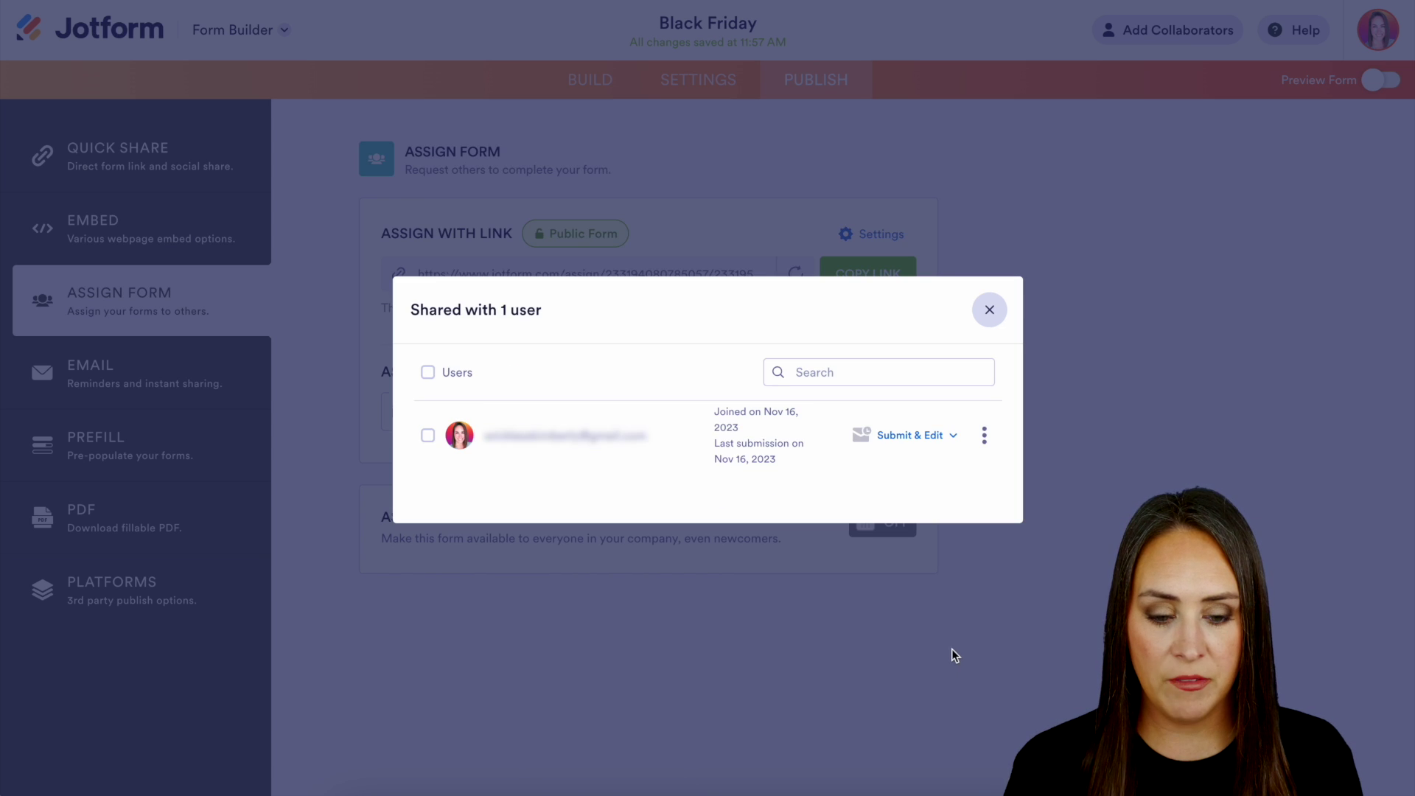
click(986, 436)
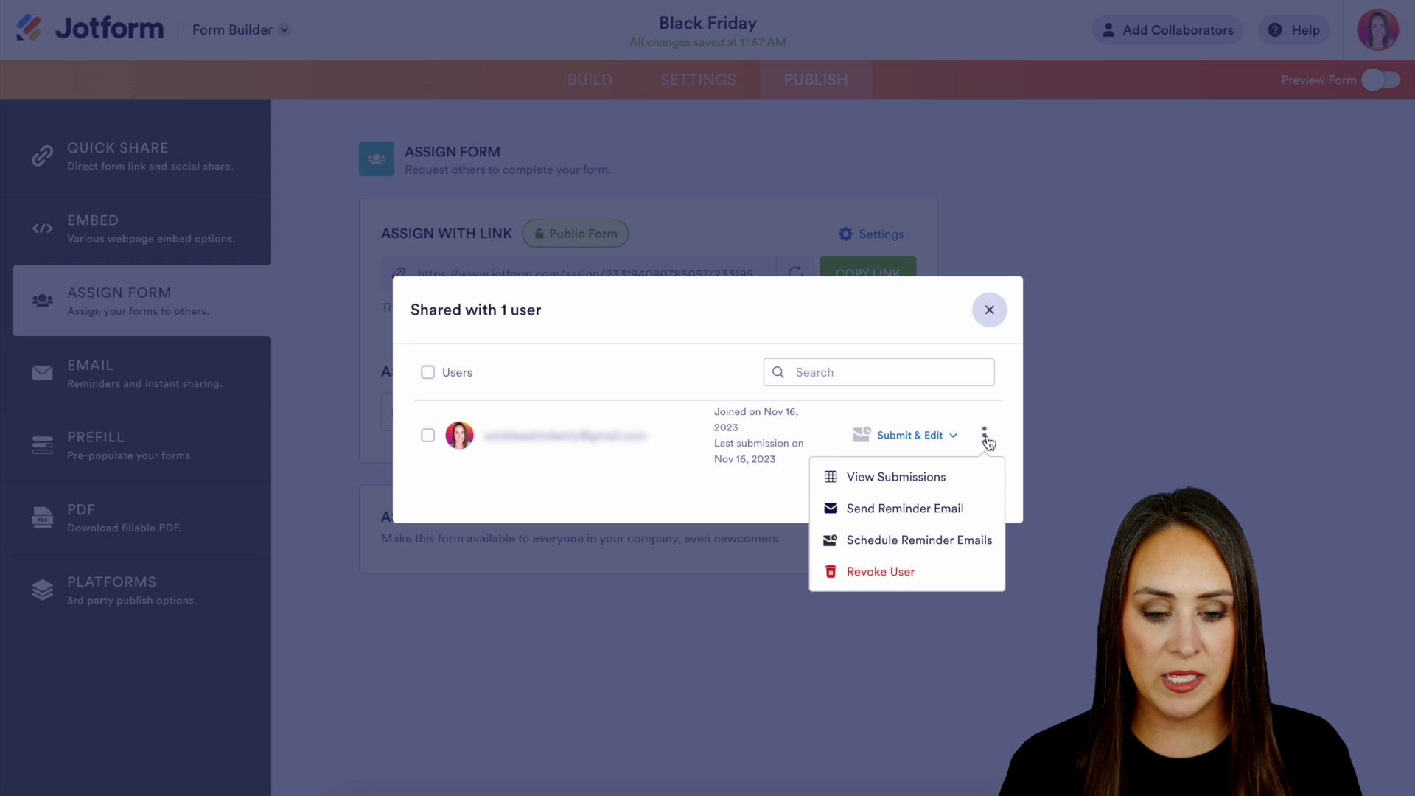
click(897, 479)
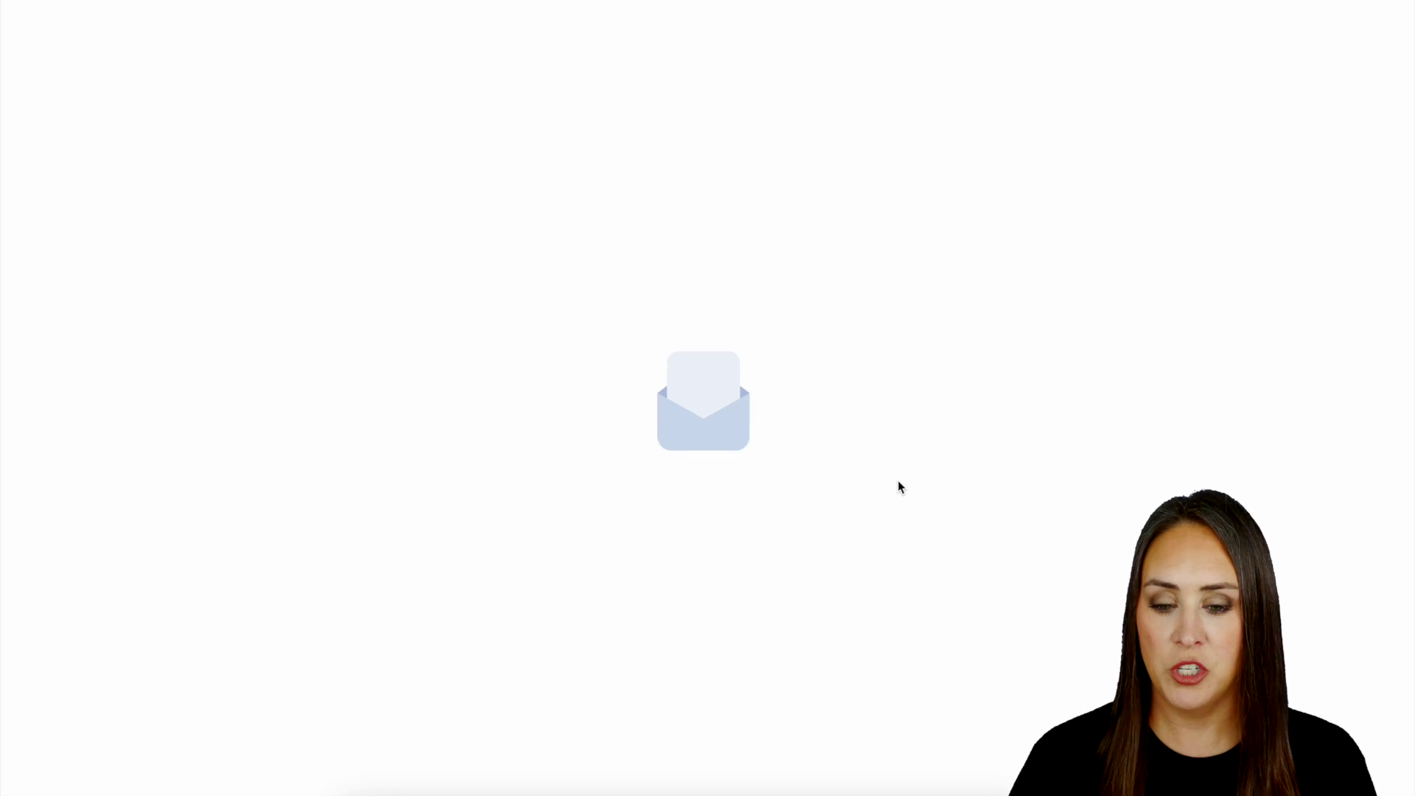
Dismiss the data-retention notice in the Black Friday inbox.
click(917, 541)
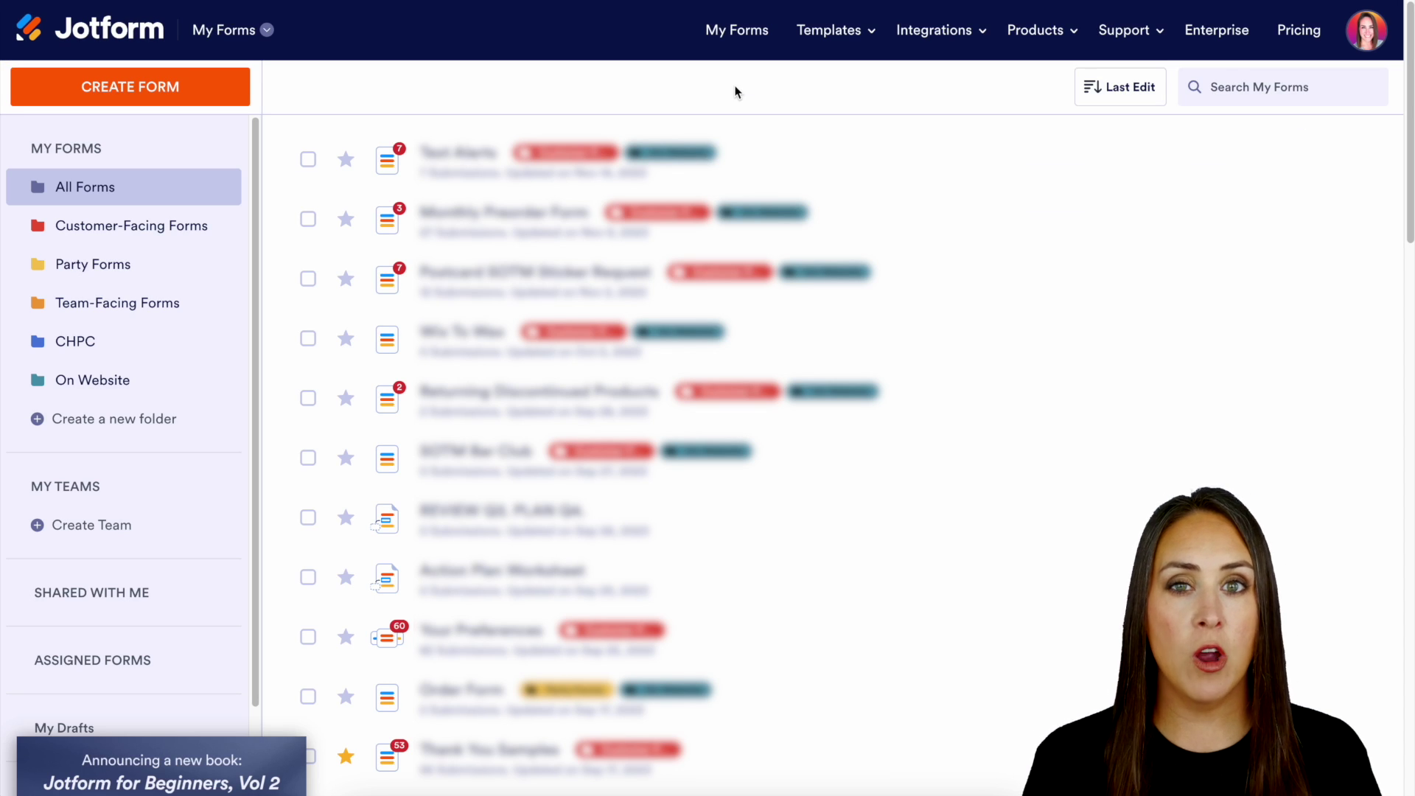
Under Assigned Forms, preview the Black Friday form, then open its submission in Sentbox.
click(79, 667)
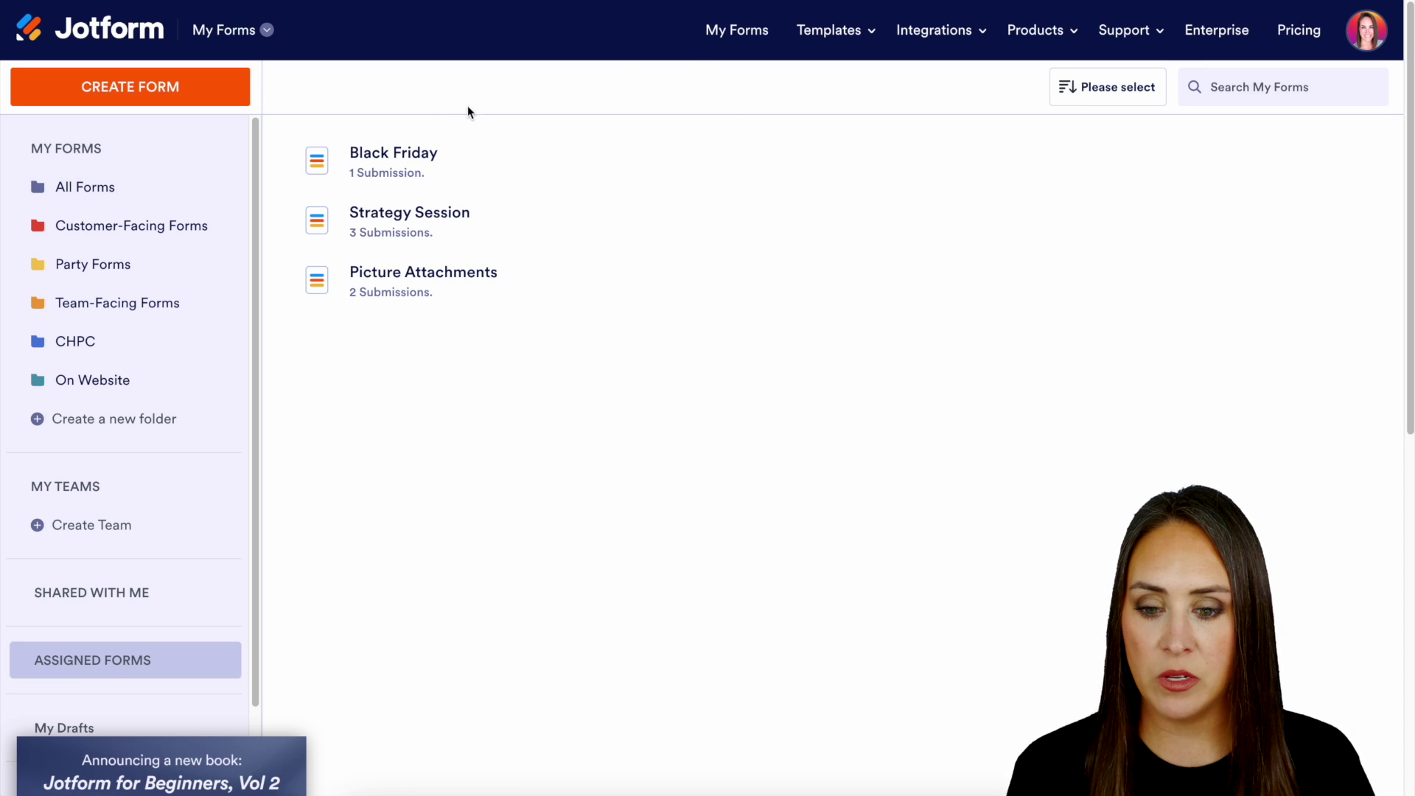
mouse_move(435, 177)
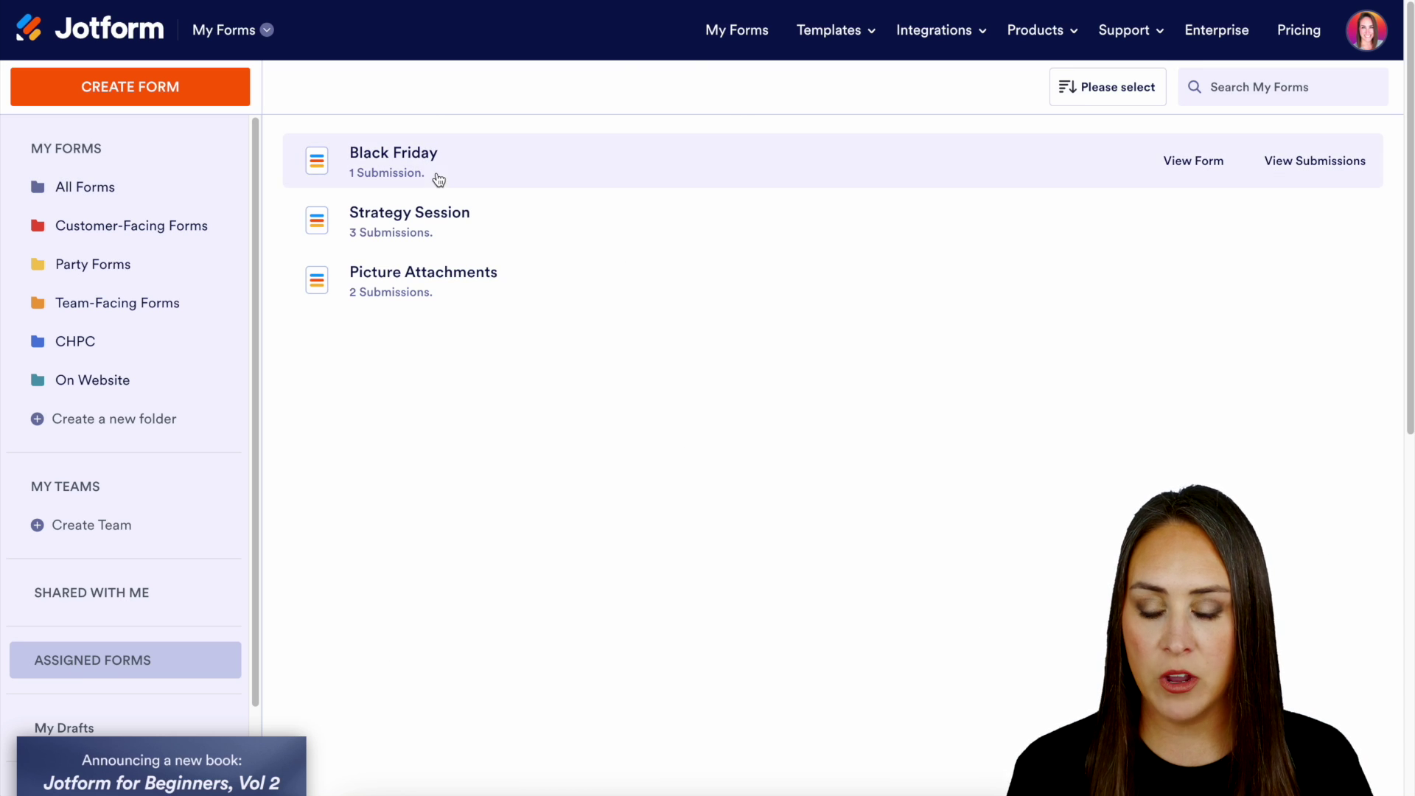
click(1205, 160)
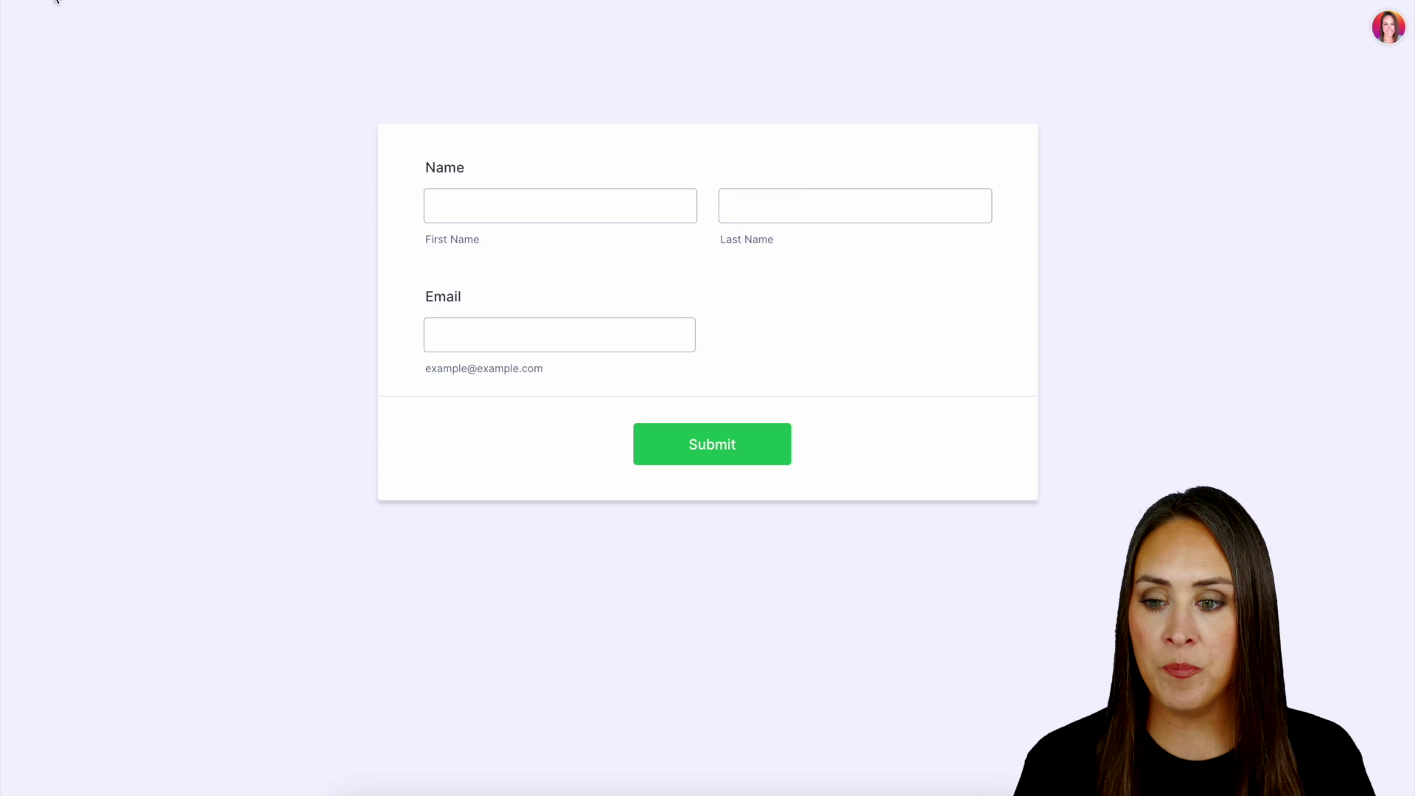
key(ctrl+w)
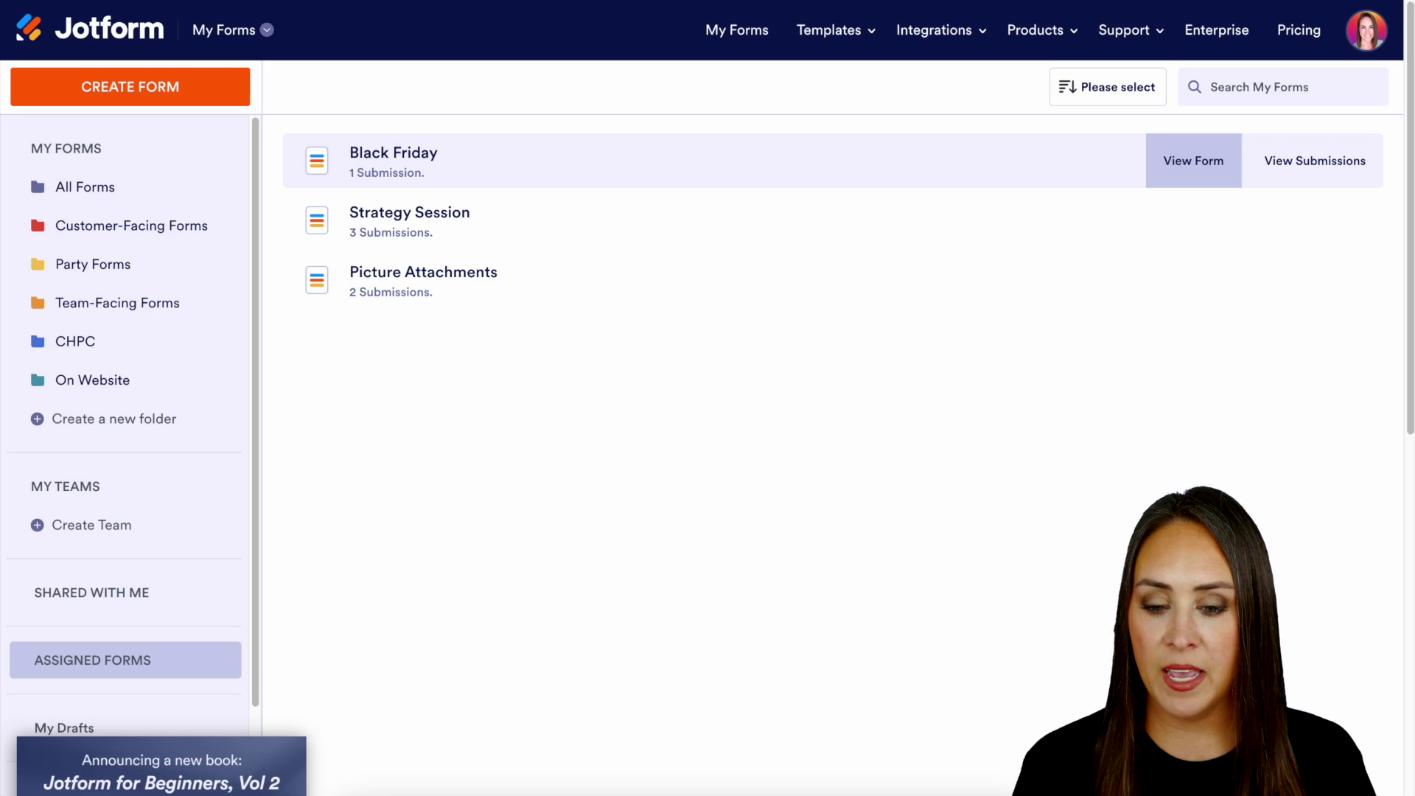
click(1327, 174)
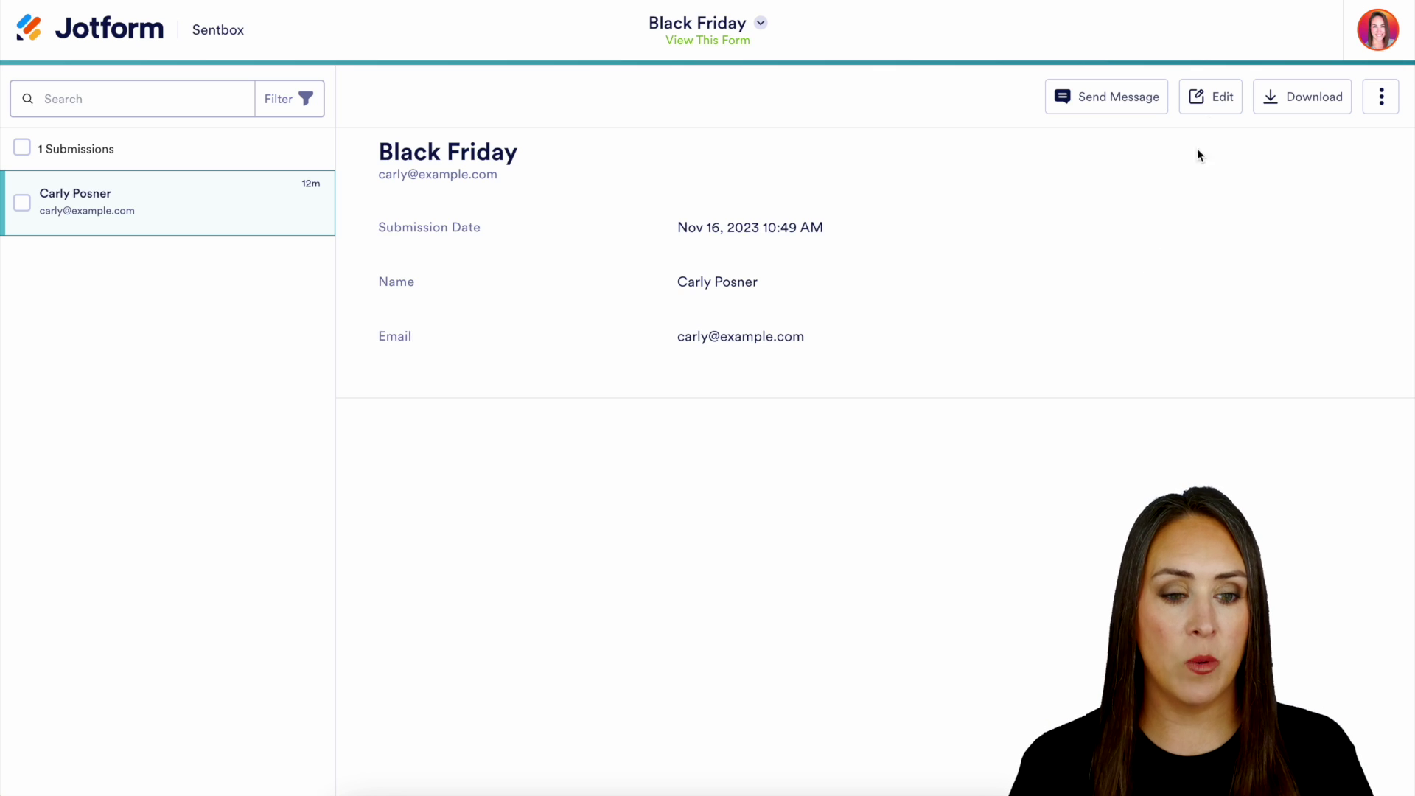
Edit the Sentbox submission, replace part of the Last Name with the corrected surname, and resubmit.
click(1212, 103)
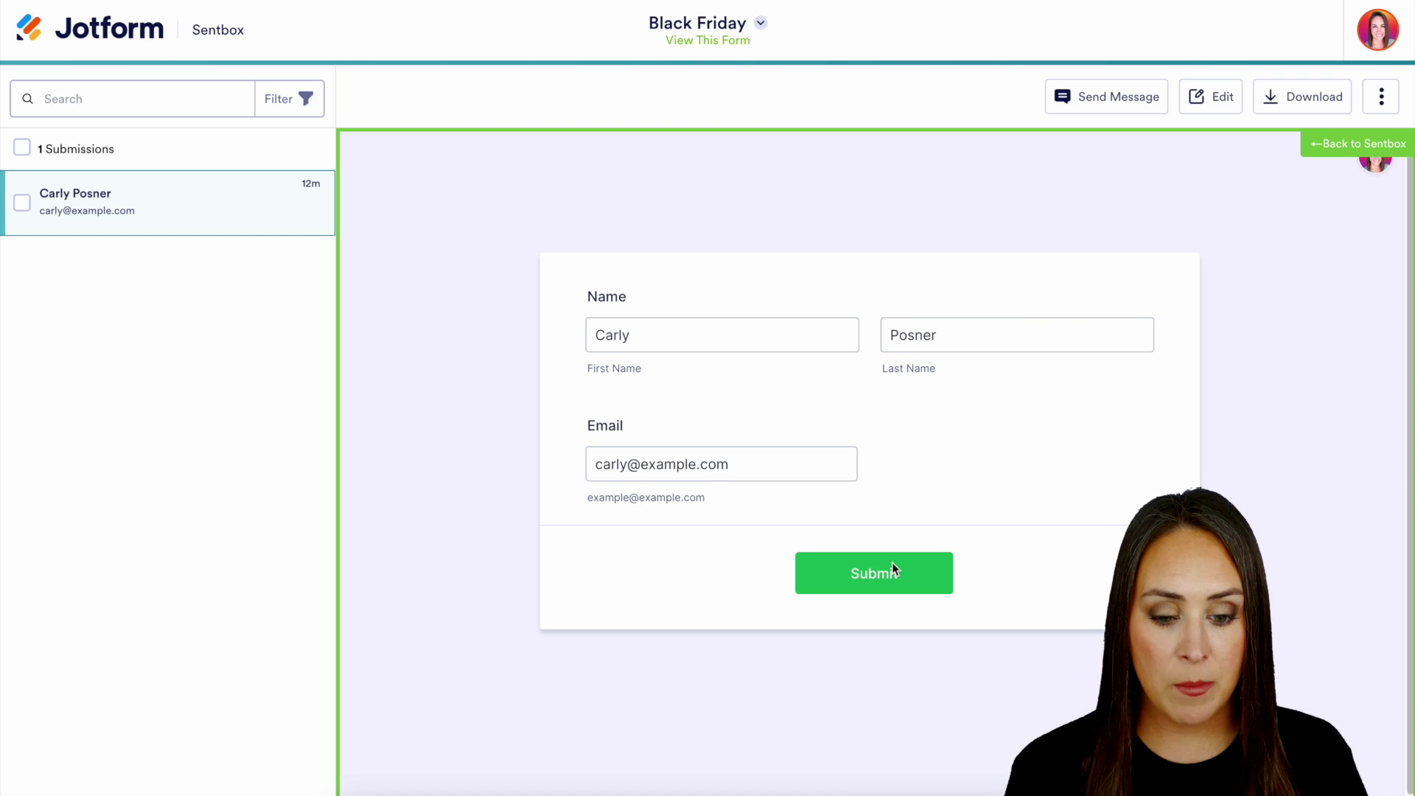
drag(962, 333, 901, 334)
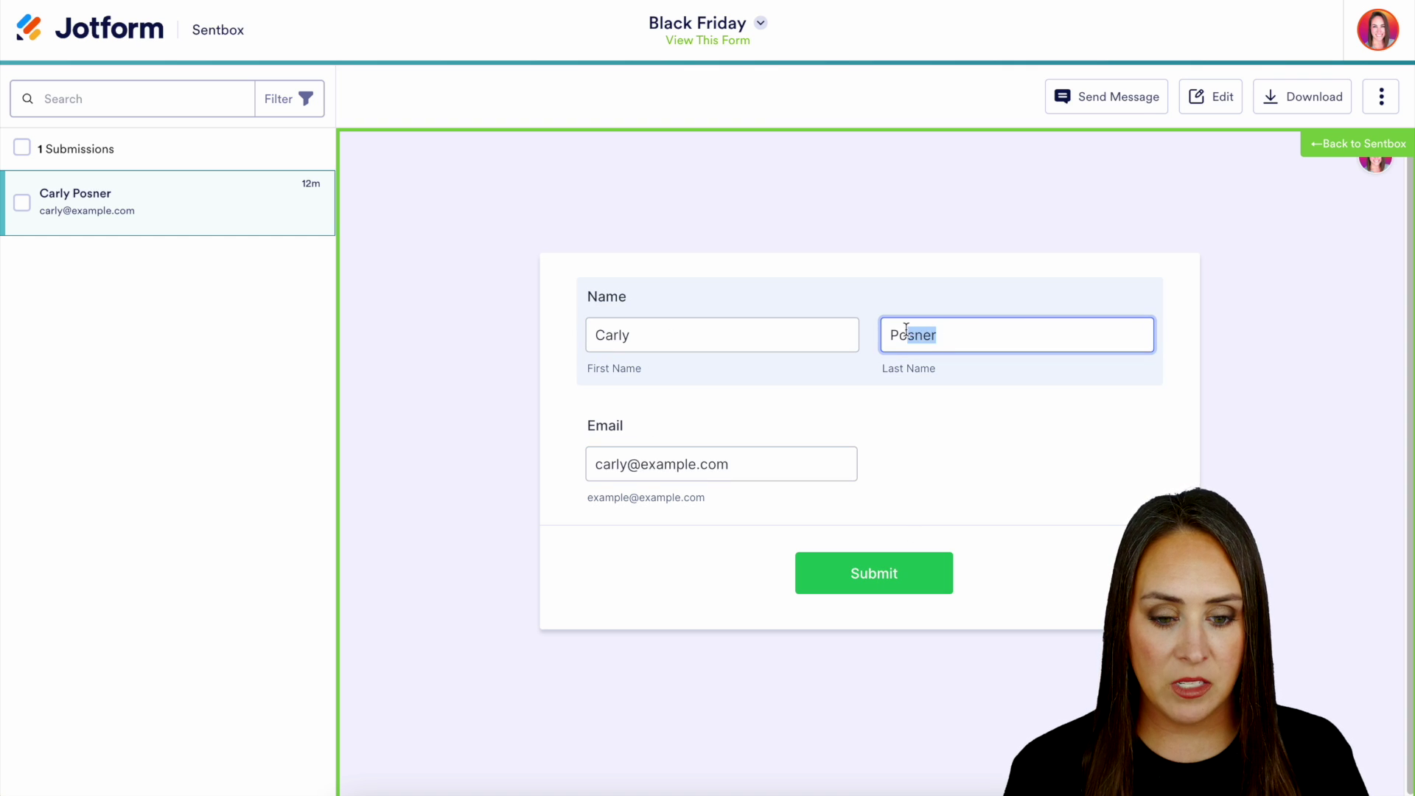
text(ickers)
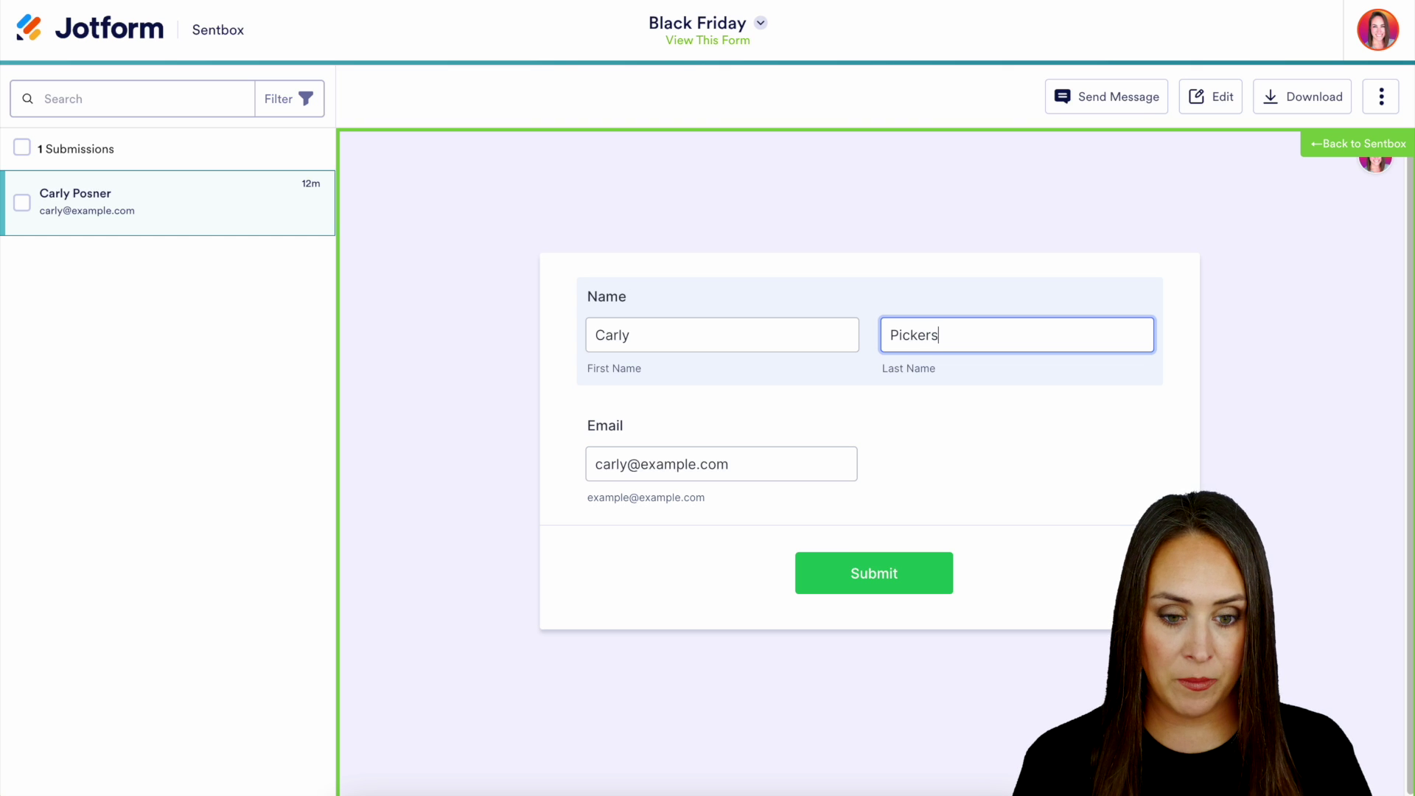
click(894, 569)
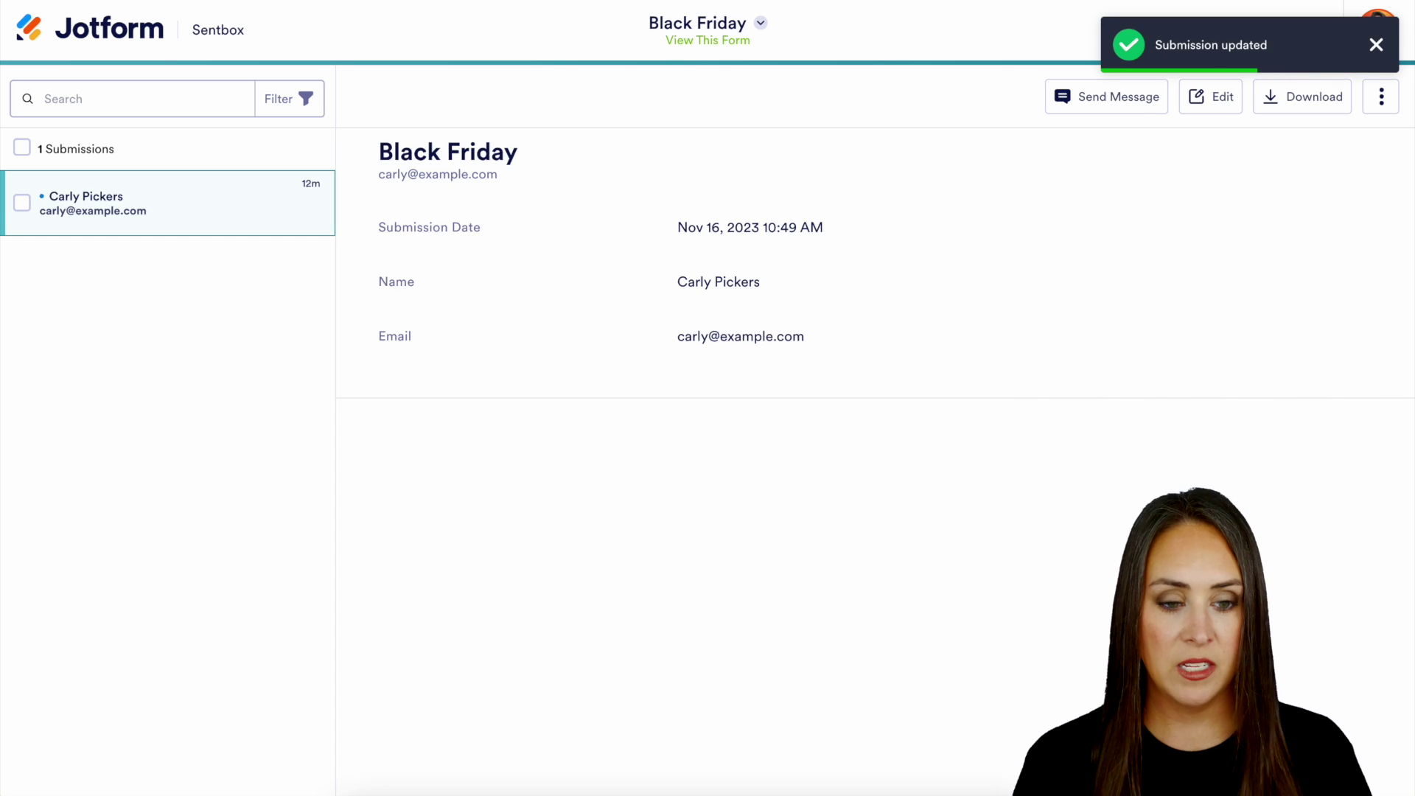